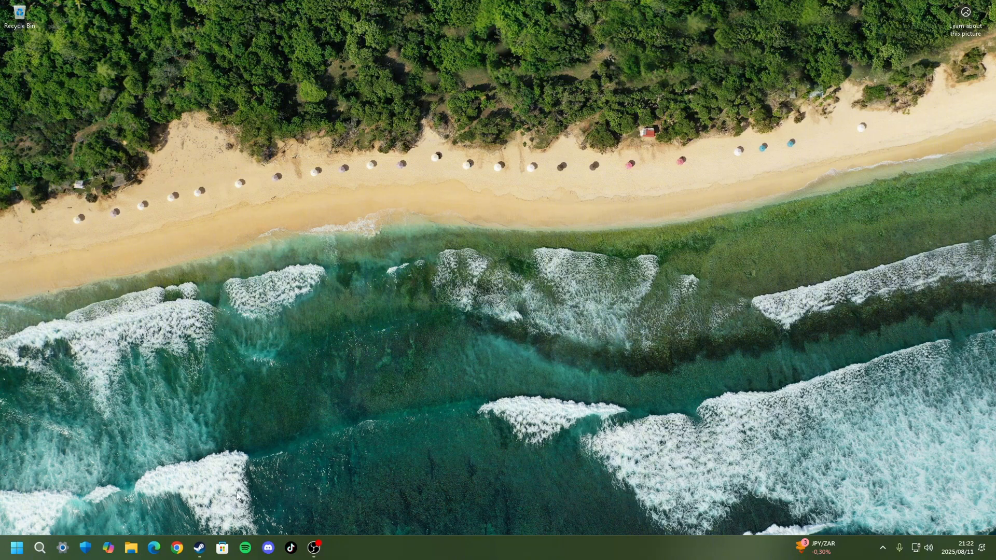
Step: Open the Edge browser and search the web for "tiktok live studio"
{"action": "left_click", "coordinate": [154, 549]}
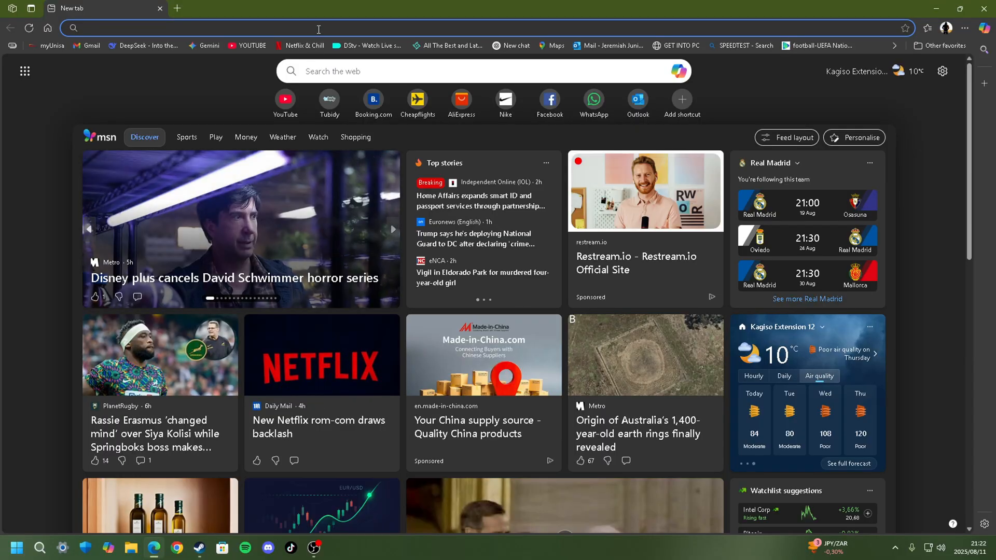
{"action": "left_click", "coordinate": [317, 34]}
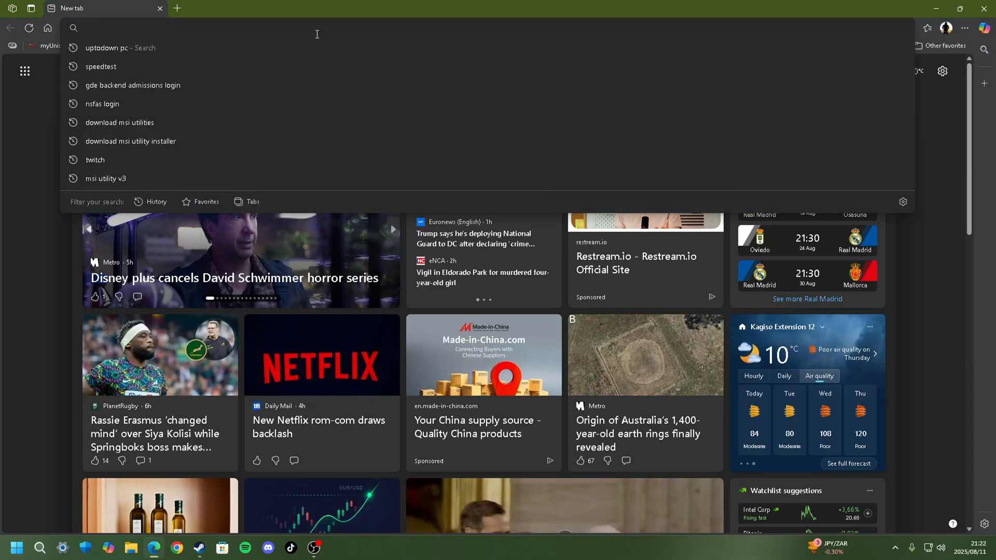
{"action": "type", "text": "ti"}
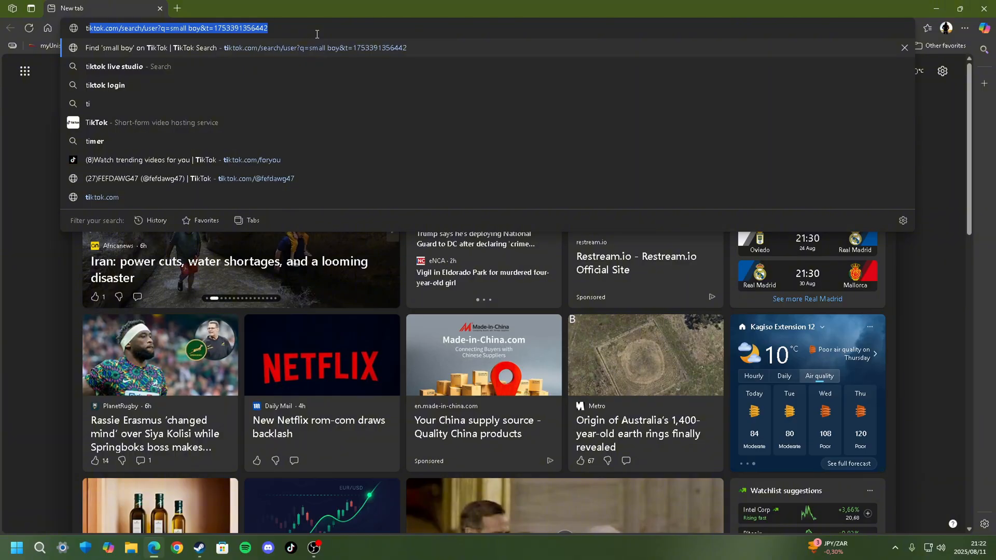
{"action": "type", "text": "ktok li"}
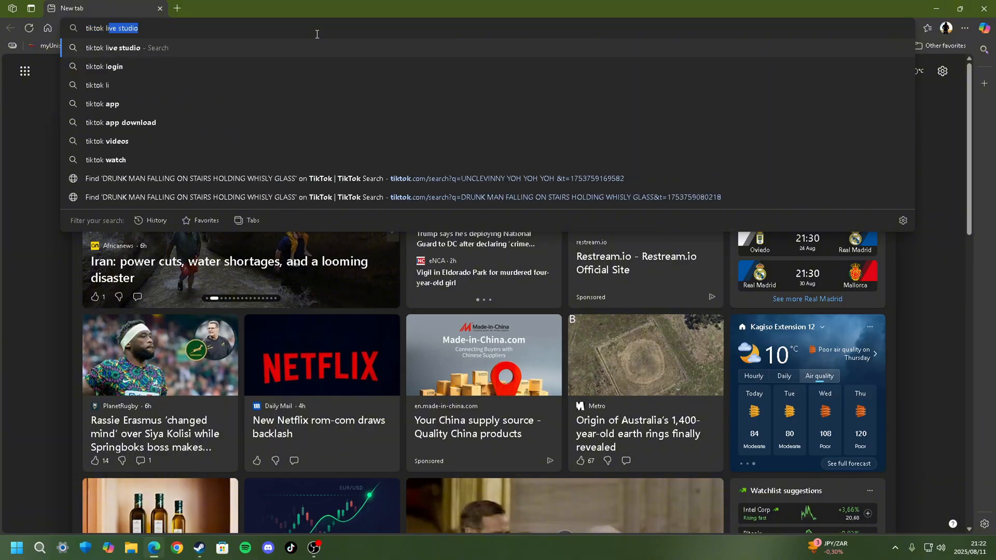
{"action": "type", "text": "ve studio"}
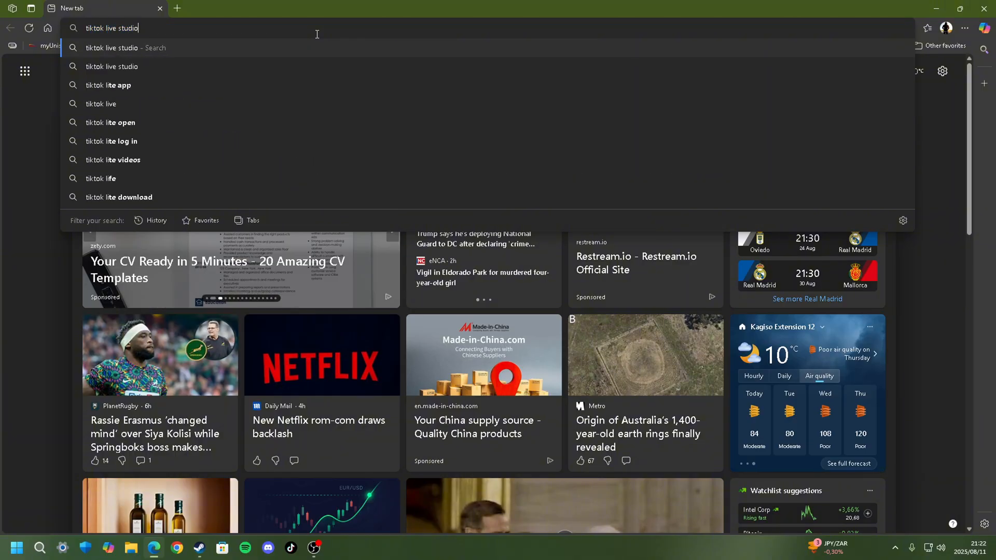
{"action": "key", "text": "Return"}
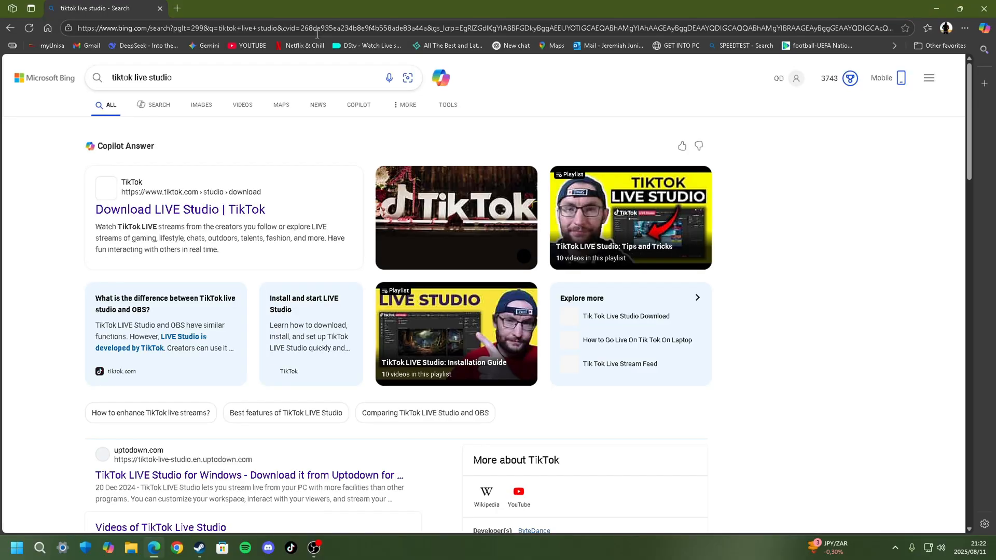
Step: Download the Windows installer from TikTok's official LIVE Studio download page and close the search results tab
{"action": "left_click", "coordinate": [178, 212]}
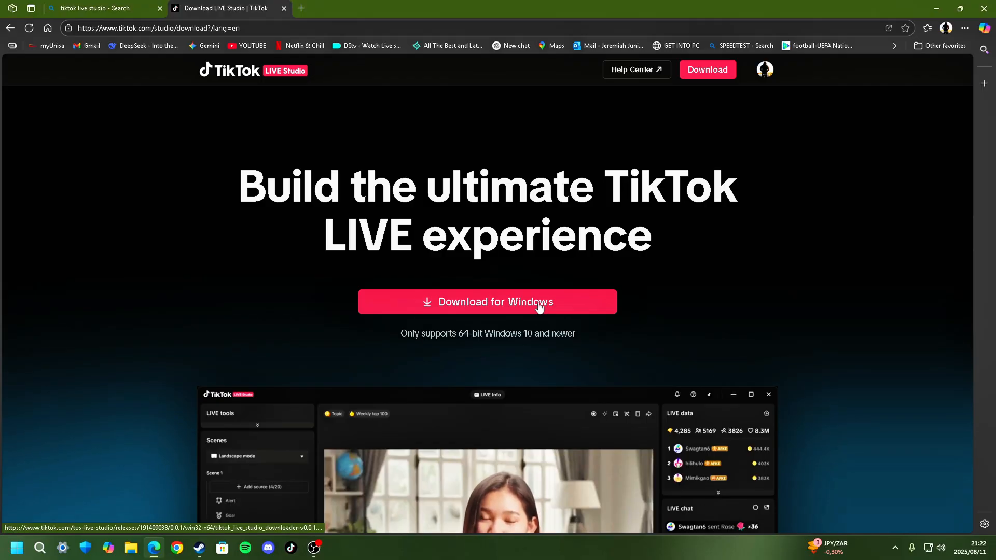
{"action": "left_click", "coordinate": [539, 306]}
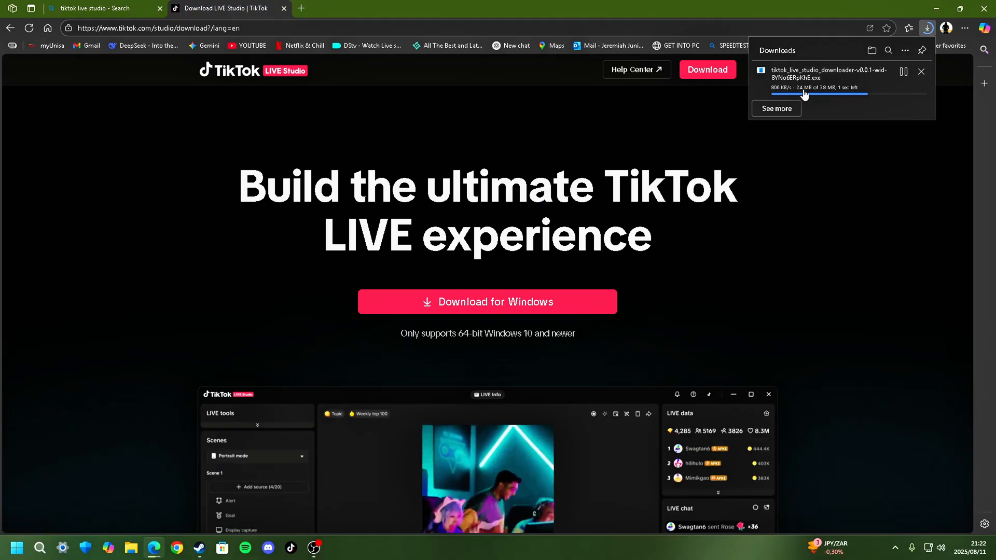
{"action": "left_click", "coordinate": [159, 8]}
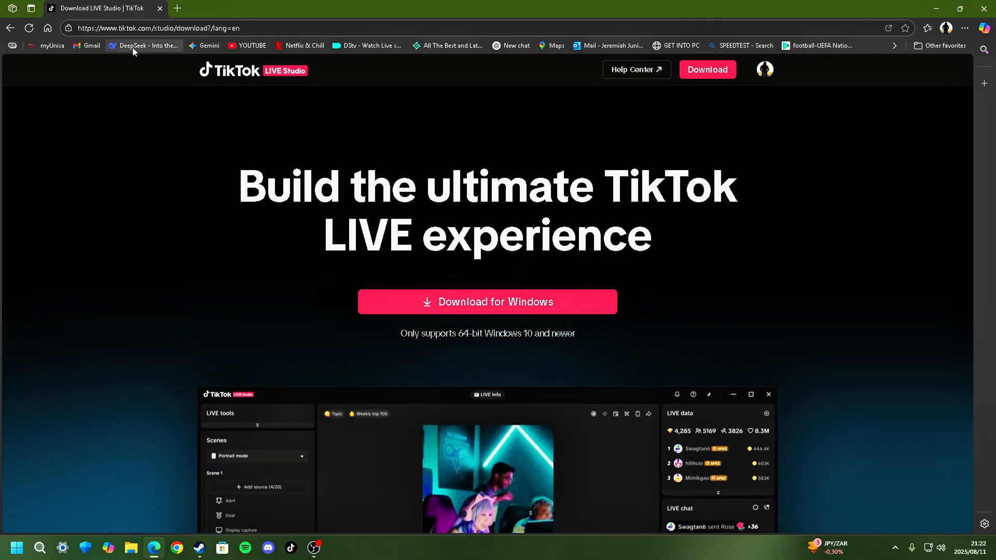
{"action": "left_click", "coordinate": [959, 30]}
{"action": "left_click", "coordinate": [814, 186]}
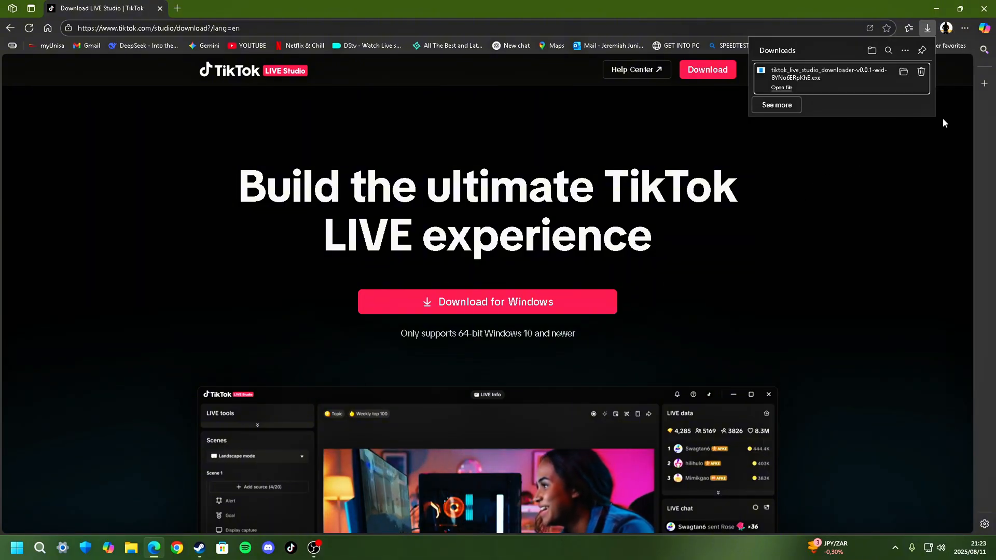
Step: Locate the downloaded installer, install TikTok LIVE Studio and open the program
{"action": "left_click", "coordinate": [903, 71]}
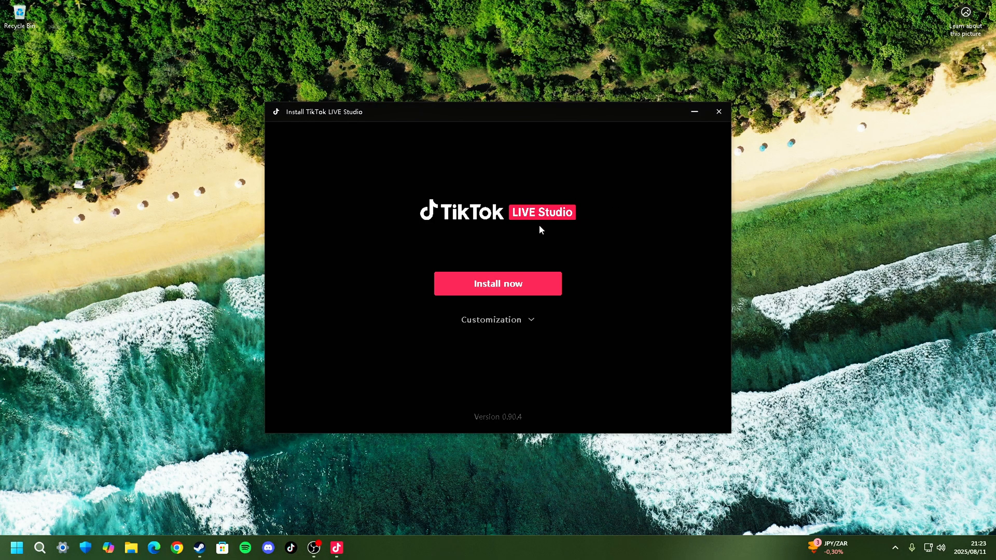
{"action": "left_click", "coordinate": [521, 315]}
{"action": "left_click", "coordinate": [526, 280]}
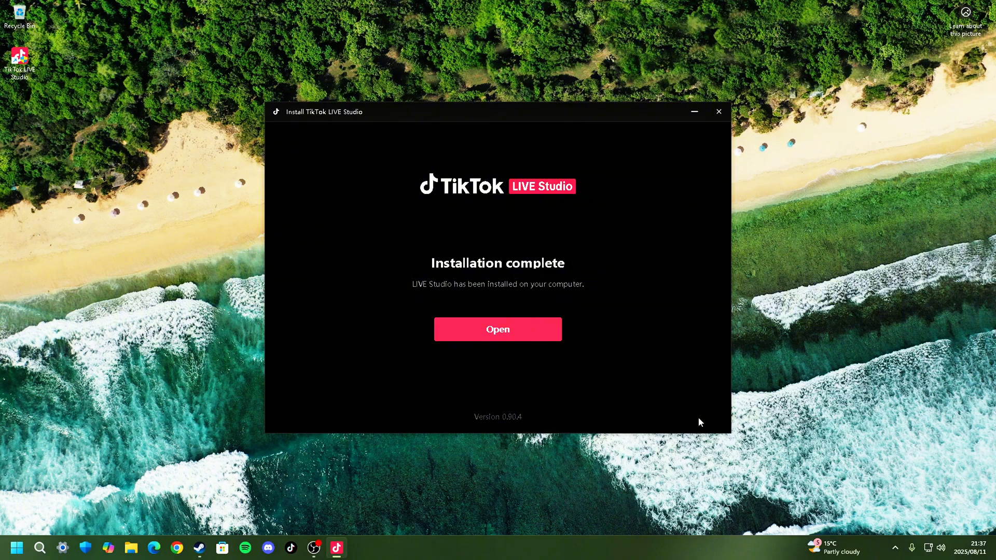
{"action": "left_click", "coordinate": [521, 337]}
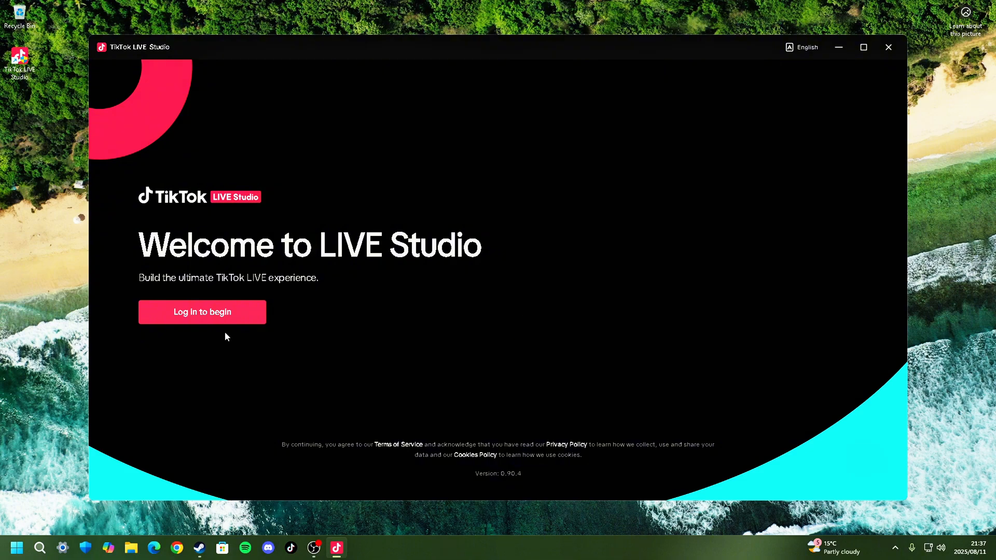
Step: Log in to LIVE Studio and start the beginner setup with Gaming as the planned LIVE content
{"action": "left_click", "coordinate": [224, 317]}
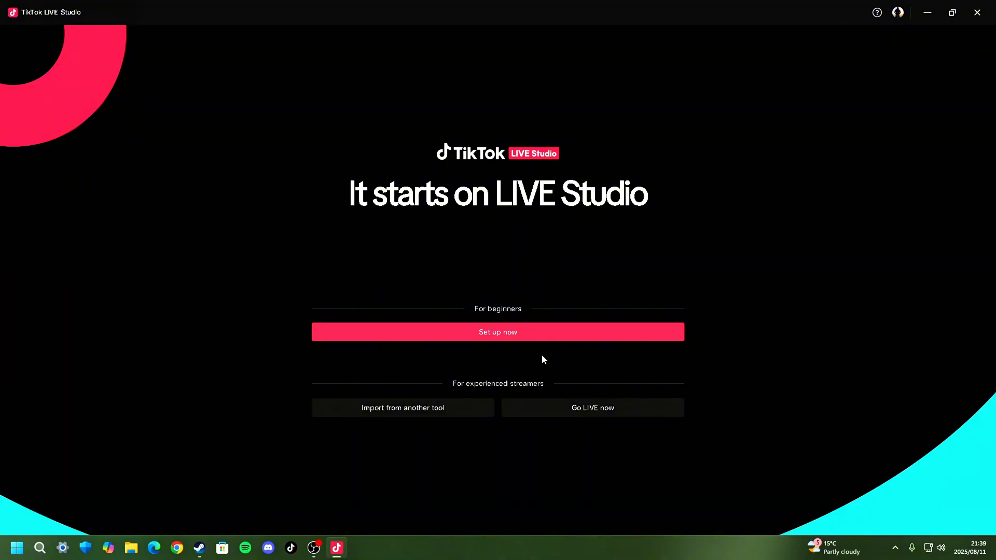
{"action": "left_click", "coordinate": [510, 336]}
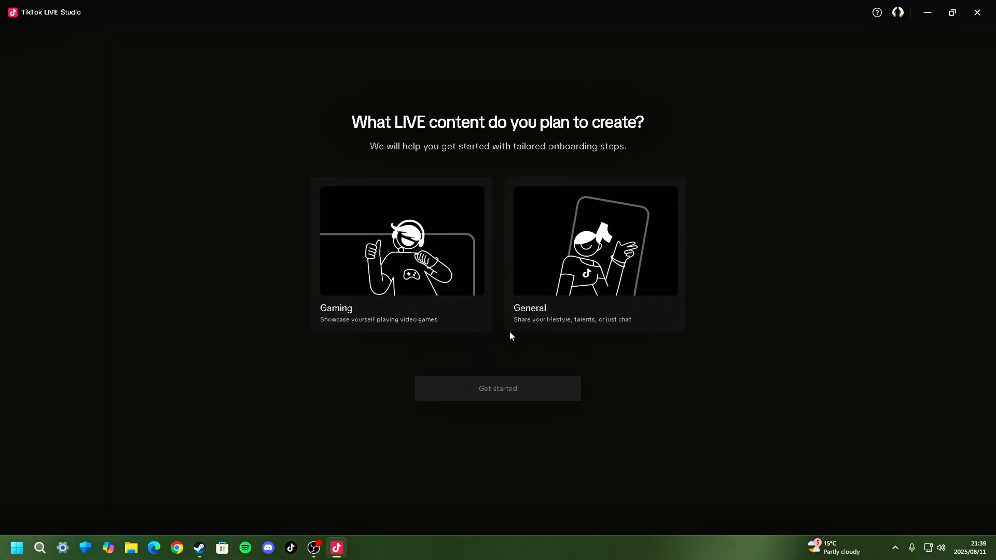
{"action": "left_click", "coordinate": [441, 281]}
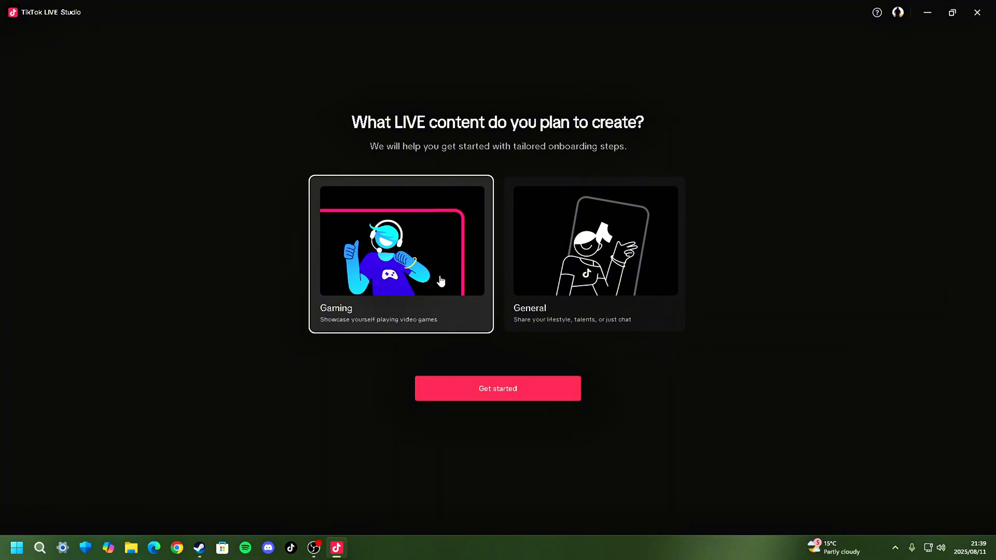
{"action": "left_click", "coordinate": [585, 288]}
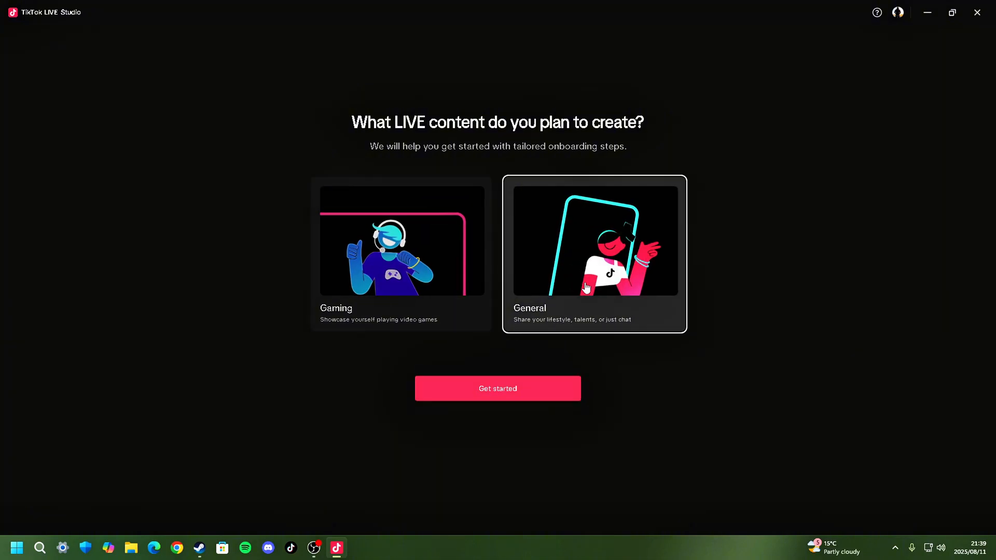
{"action": "left_click", "coordinate": [419, 265]}
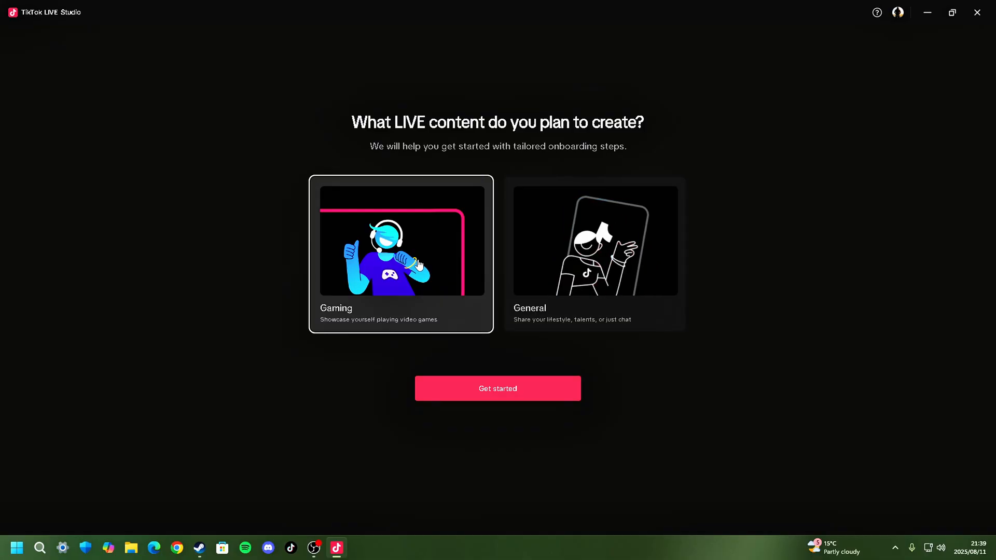
{"action": "left_click", "coordinate": [515, 388]}
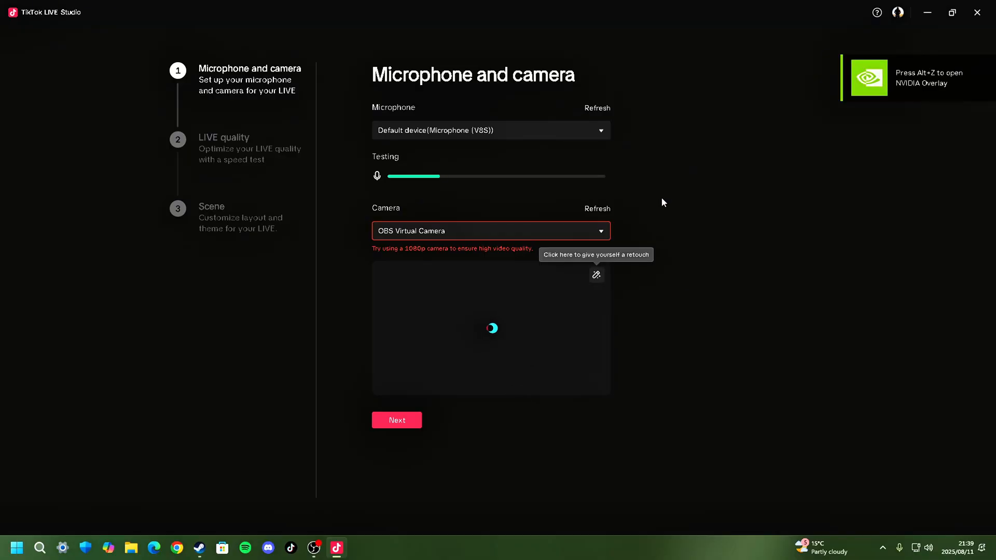
Step: Check the available microphones and cameras, keep the default V8S microphone and OBS Virtual Camera, and continue to the LIVE quality stage
{"action": "left_click", "coordinate": [588, 132]}
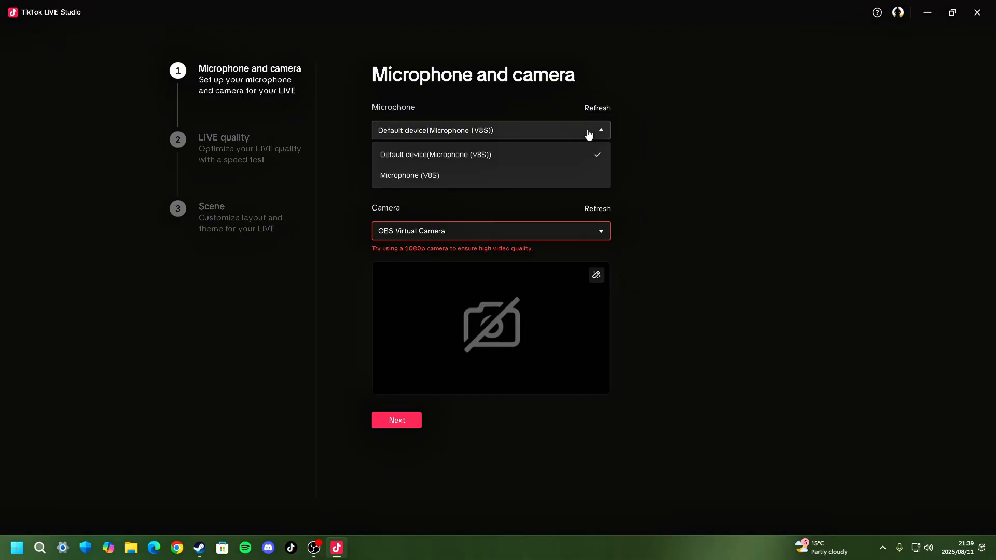
{"action": "left_click", "coordinate": [588, 133]}
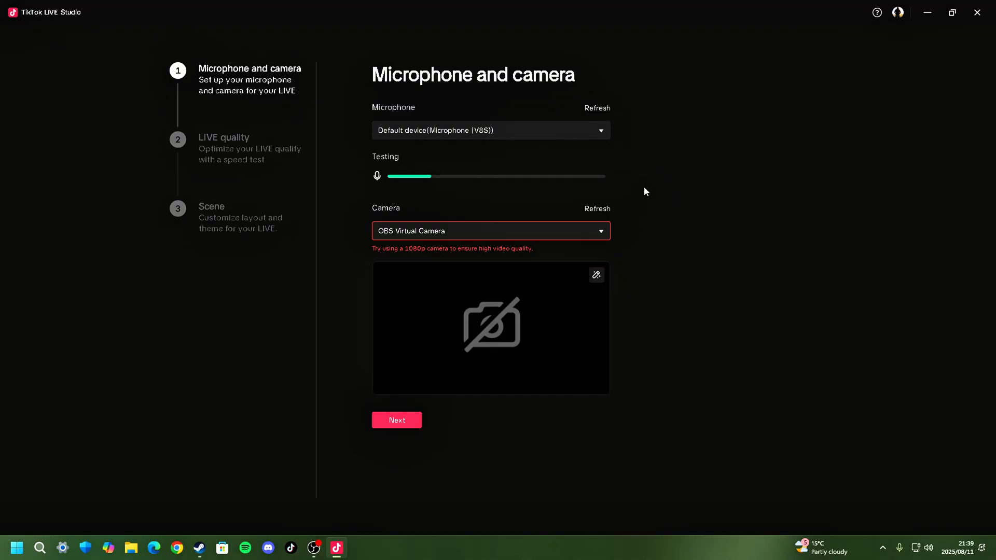
{"action": "left_click", "coordinate": [596, 234]}
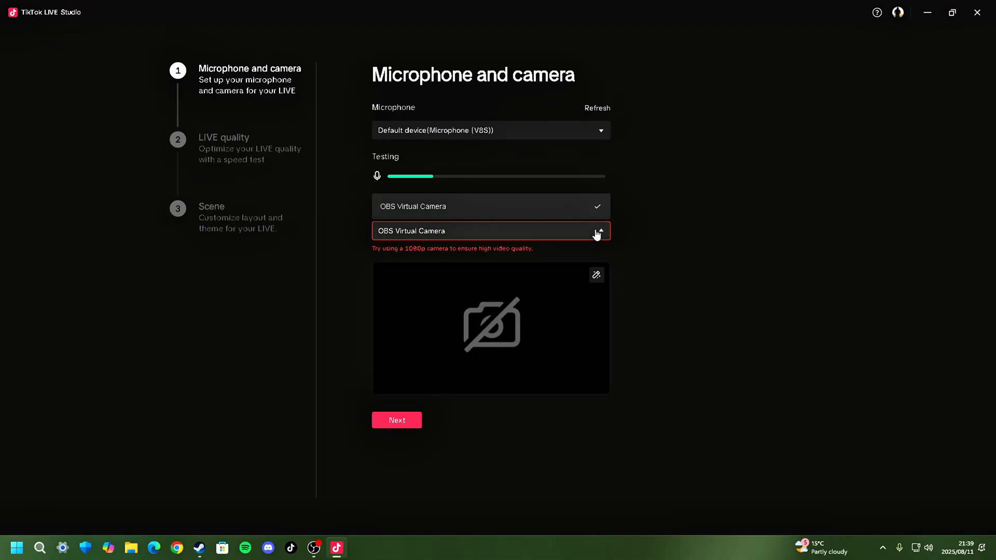
{"action": "left_click", "coordinate": [596, 233]}
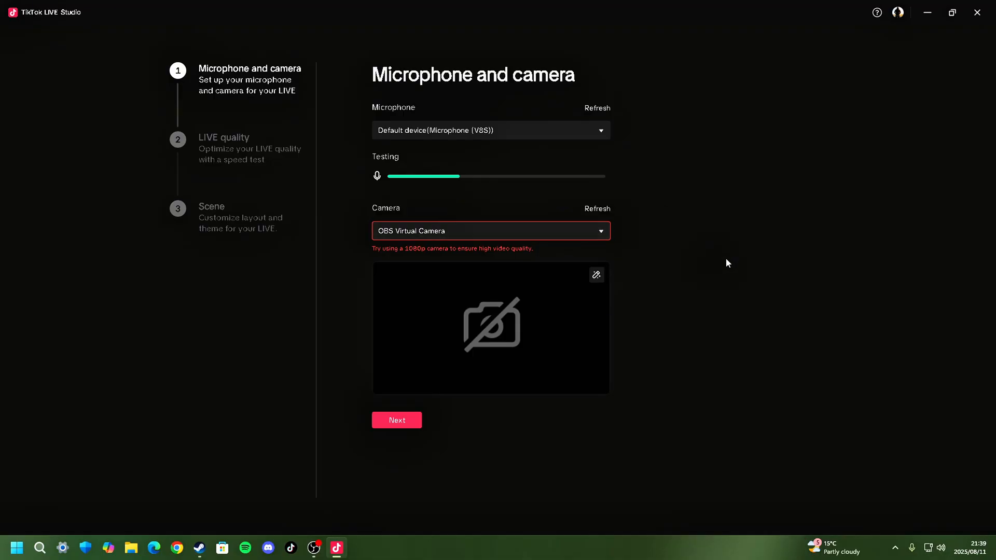
{"action": "left_click", "coordinate": [396, 421]}
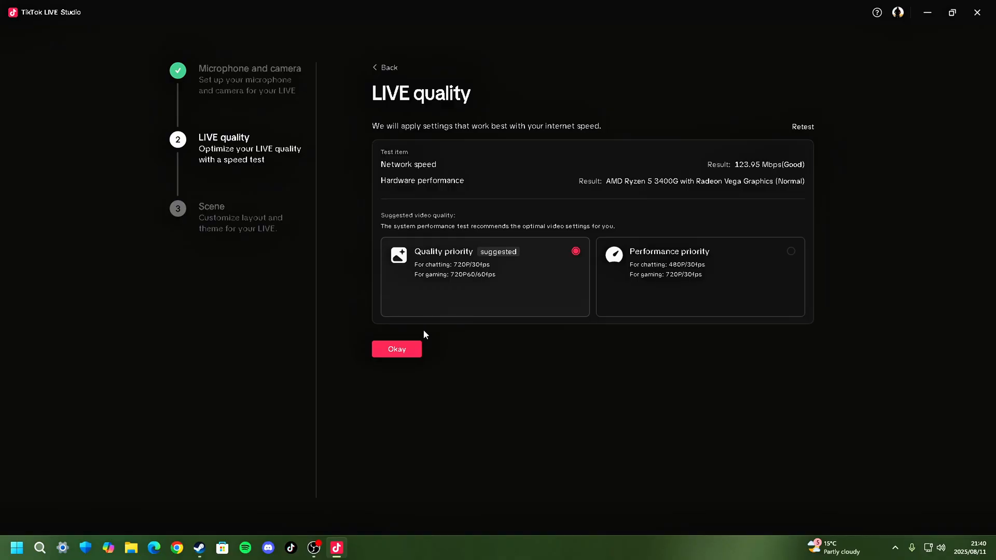
Step: Accept the Quality priority suggestion, then customize the video quality to a 1920*1080 resolution at 60 FPS
{"action": "left_click", "coordinate": [406, 353]}
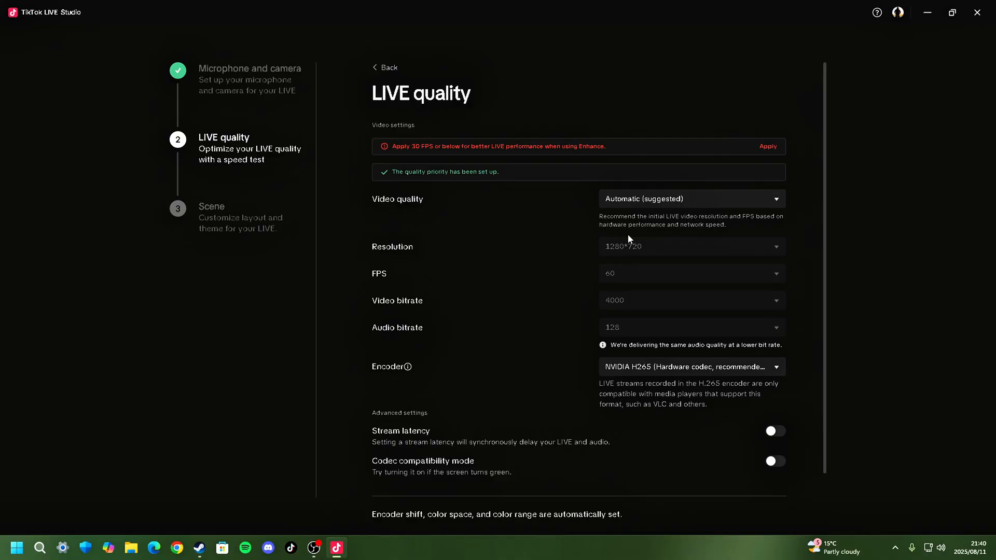
{"action": "left_click", "coordinate": [644, 198]}
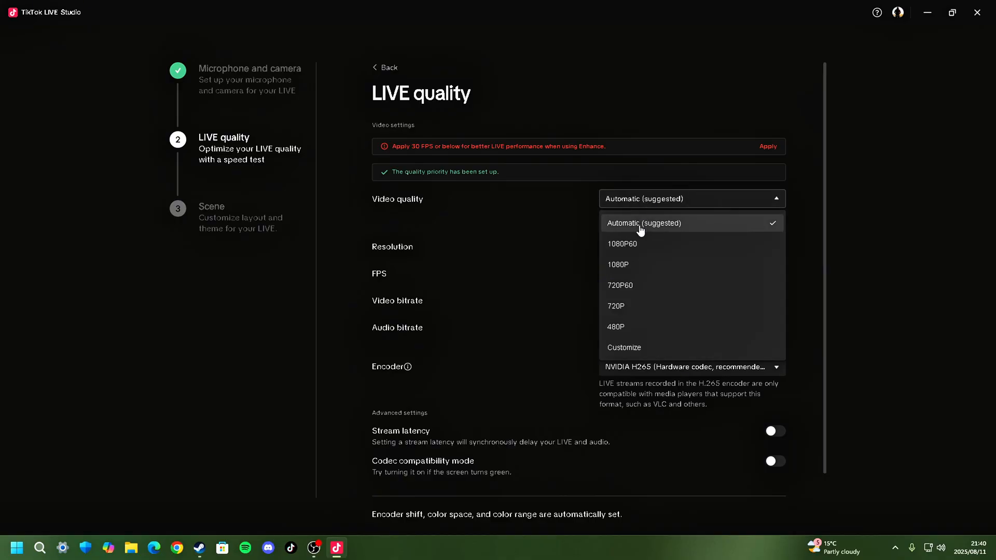
{"action": "left_click", "coordinate": [628, 347]}
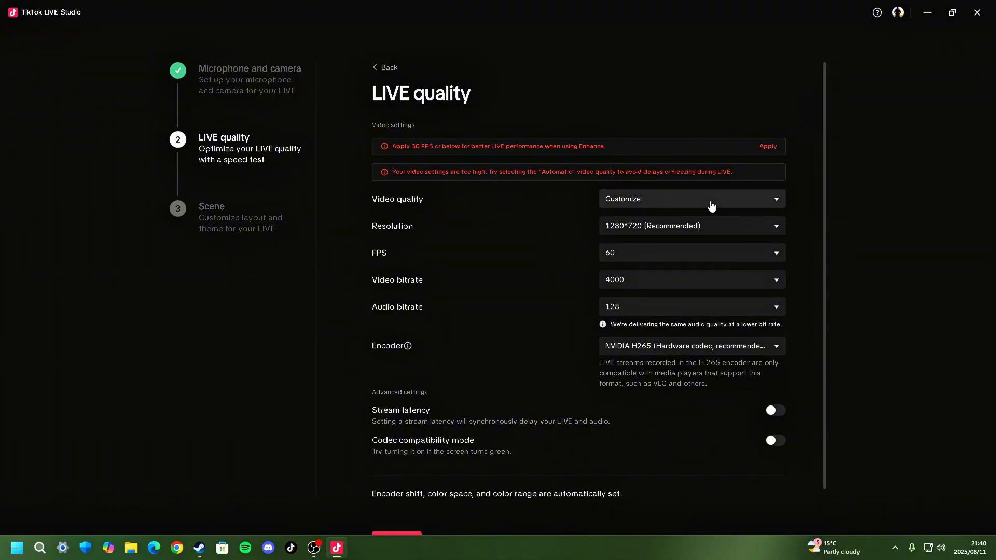
{"action": "left_click", "coordinate": [713, 230]}
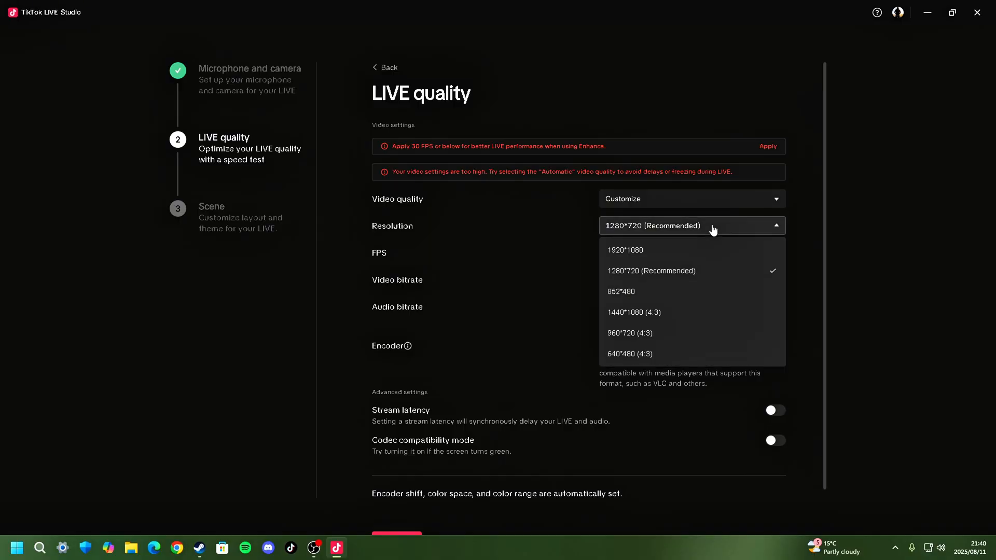
{"action": "left_click", "coordinate": [692, 252]}
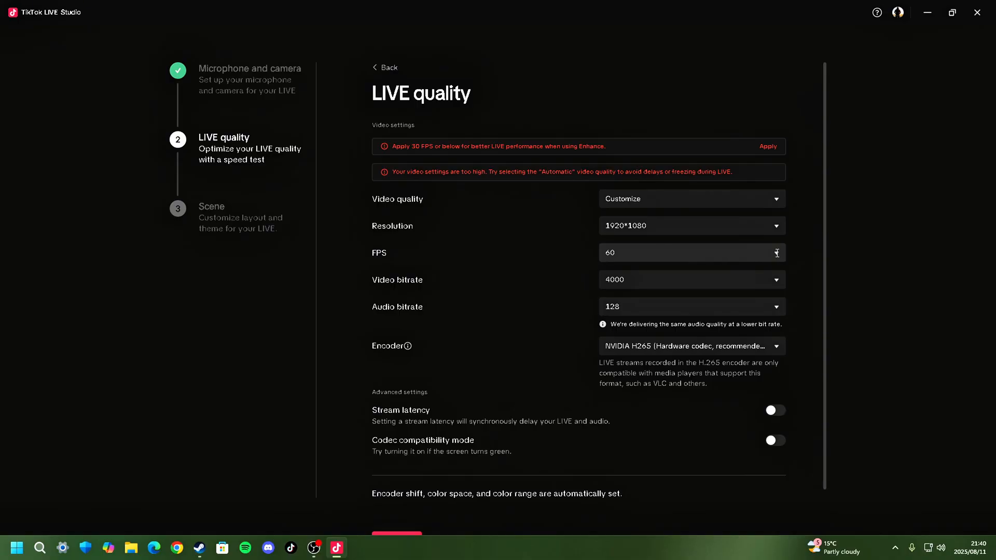
{"action": "left_click", "coordinate": [777, 253]}
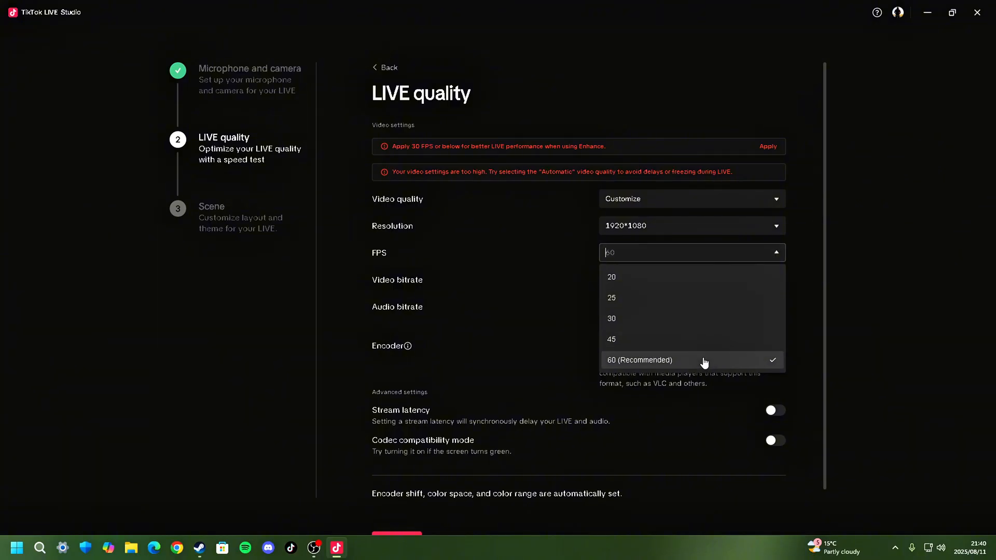
{"action": "left_click", "coordinate": [701, 361]}
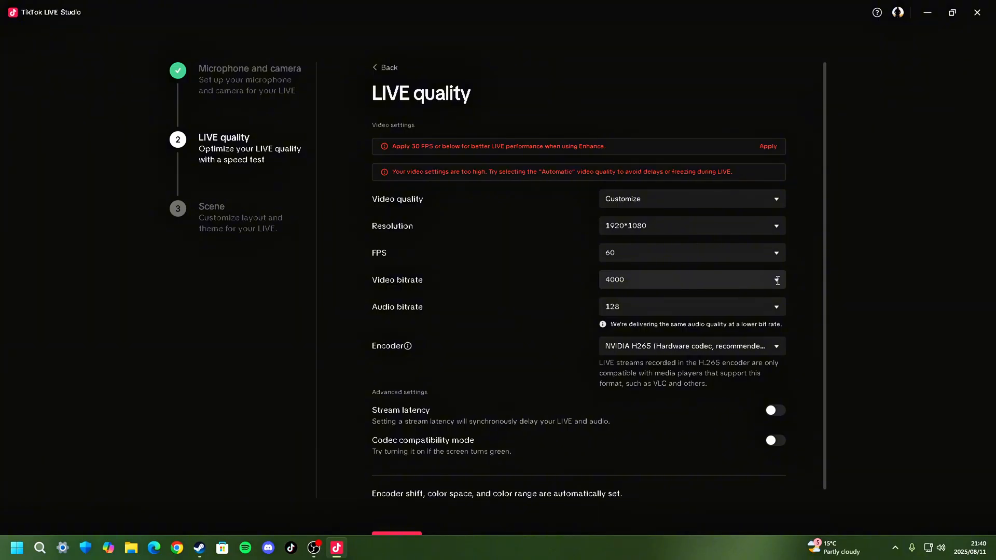
Step: Set the video bitrate to 7000 and the audio bitrate to 256
{"action": "left_click", "coordinate": [777, 280]}
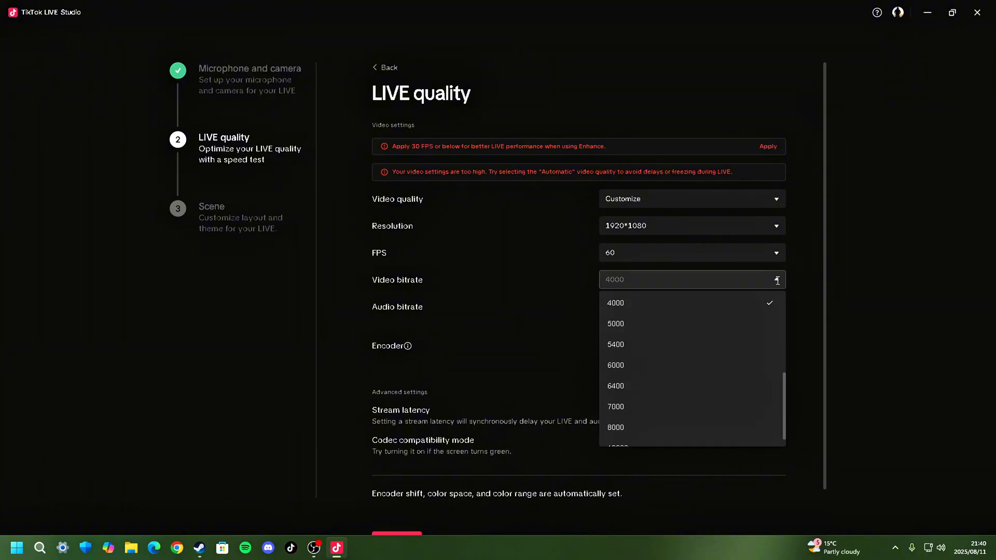
{"action": "left_click", "coordinate": [622, 407]}
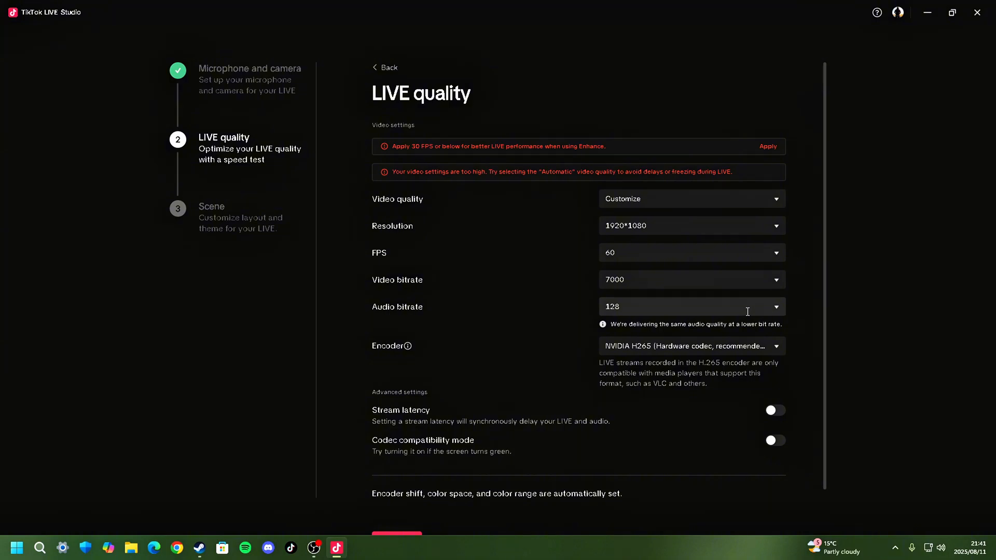
{"action": "left_click", "coordinate": [775, 310]}
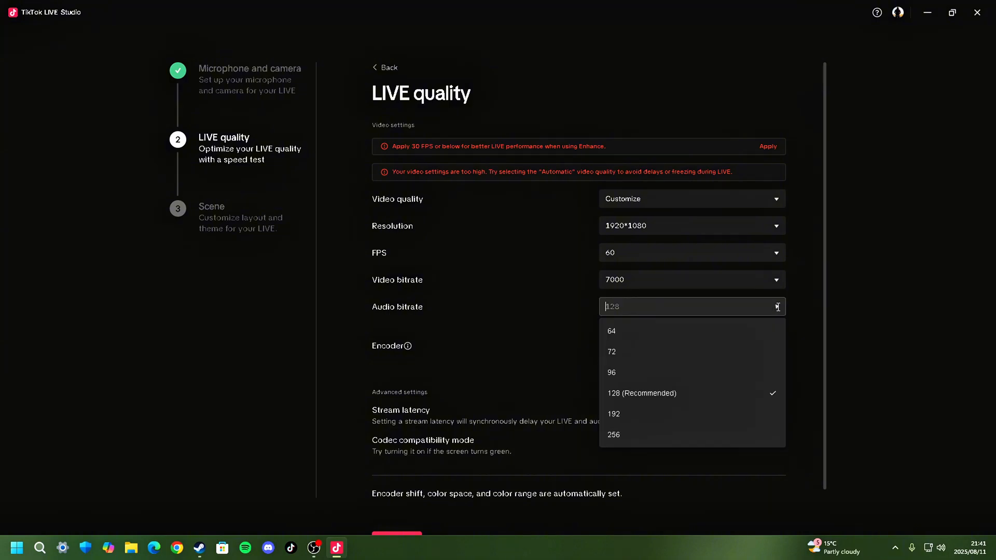
{"action": "left_click", "coordinate": [667, 433]}
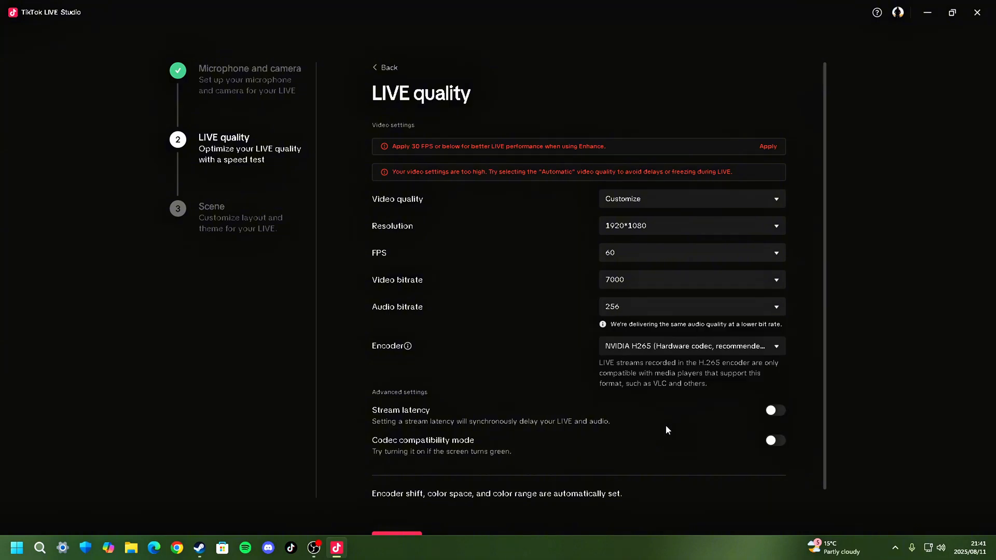
Step: Choose NVIDIA H265 (Hardware codec, recommended) as the encoder and continue to the Scene stage
{"action": "left_click", "coordinate": [730, 351]}
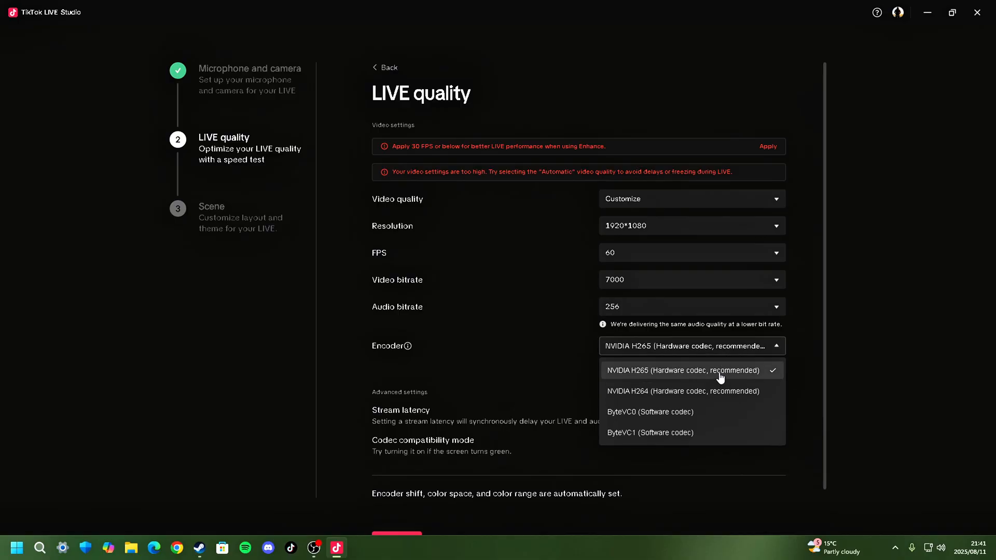
{"action": "left_click", "coordinate": [720, 373]}
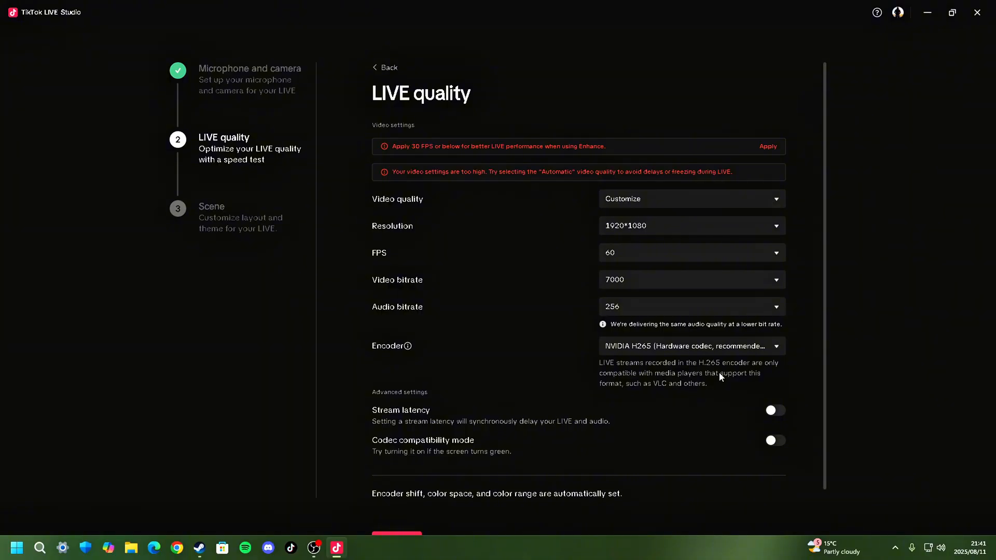
{"action": "scroll", "coordinate": [718, 380], "scroll_direction": "down", "scroll_amount": 1}
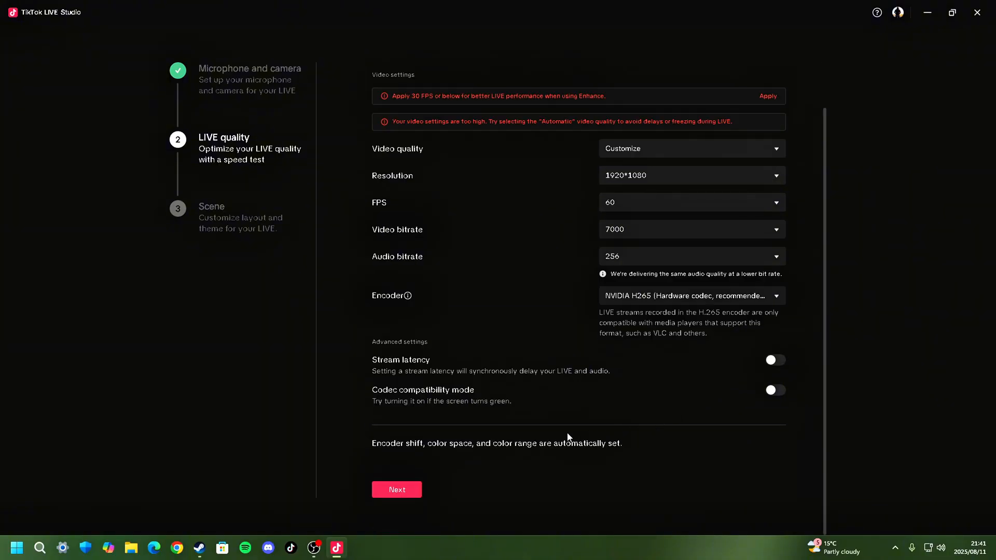
{"action": "scroll", "coordinate": [506, 408], "scroll_direction": "up", "scroll_amount": 1}
{"action": "scroll", "coordinate": [506, 406], "scroll_direction": "down", "scroll_amount": 1}
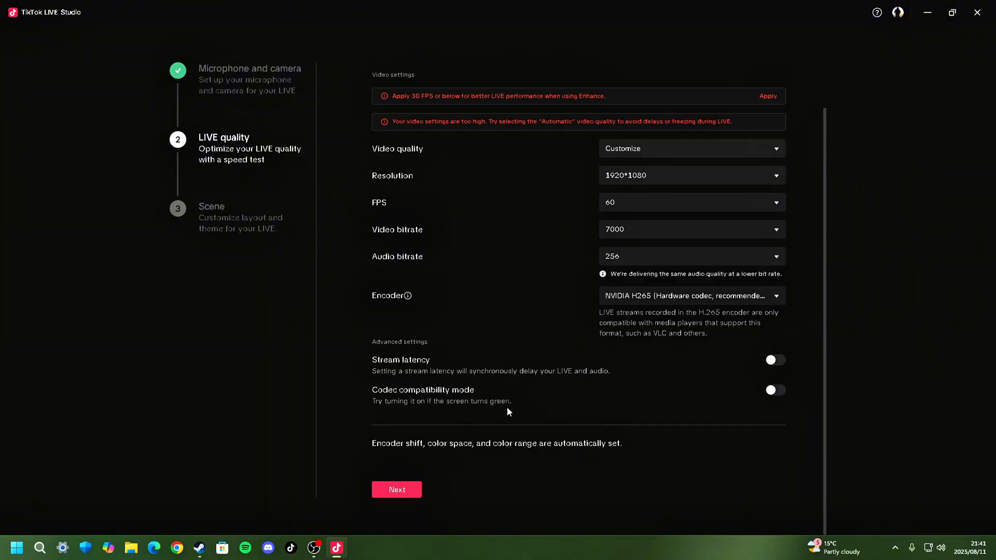
{"action": "left_click", "coordinate": [397, 489]}
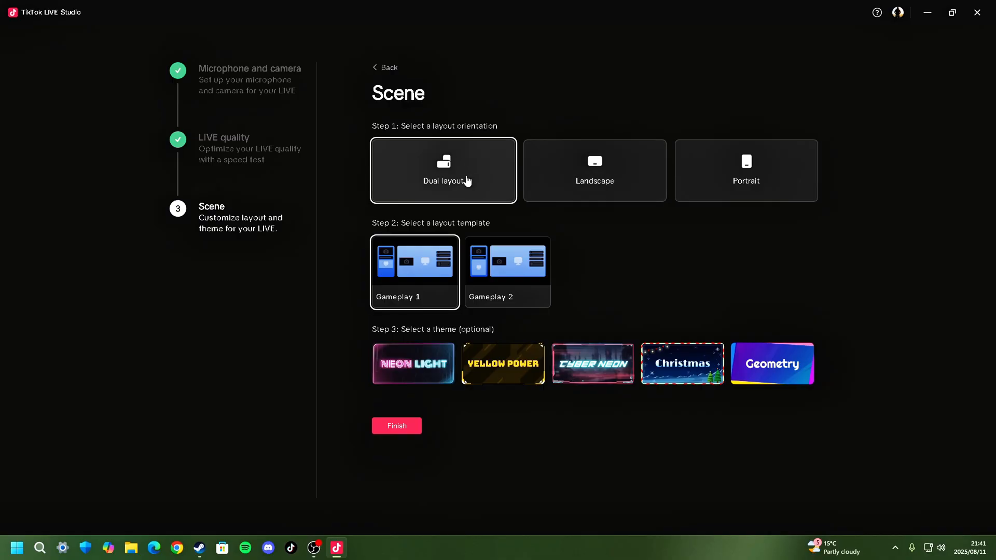
Step: Finish the scene setup with the Neon Light theme on the dual-layout Gameplay 1 template and dismiss the pop-up notifications
{"action": "left_click", "coordinate": [407, 371]}
{"action": "left_click", "coordinate": [396, 430]}
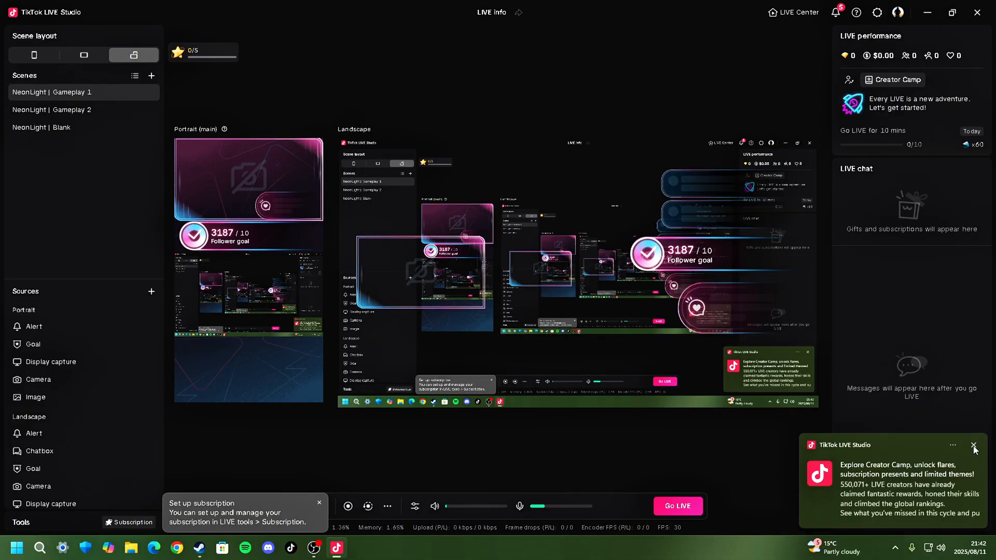
{"action": "left_click", "coordinate": [974, 449]}
{"action": "left_click", "coordinate": [974, 448]}
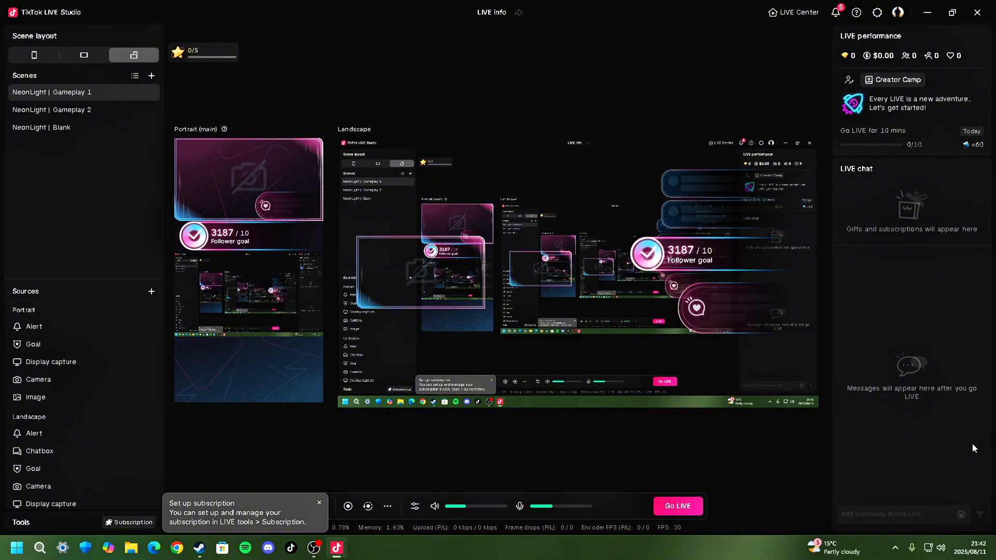
{"action": "left_click", "coordinate": [973, 456]}
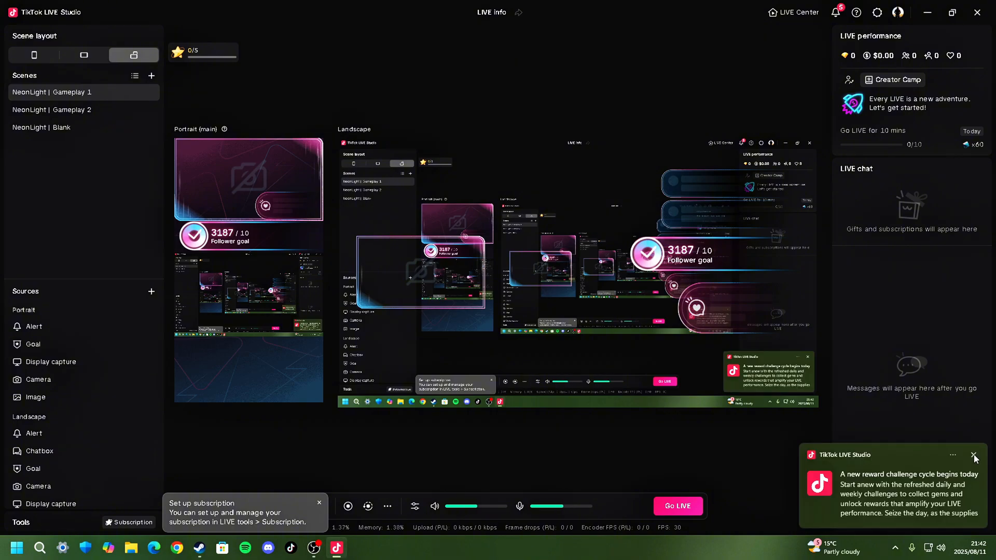
{"action": "left_click", "coordinate": [973, 456]}
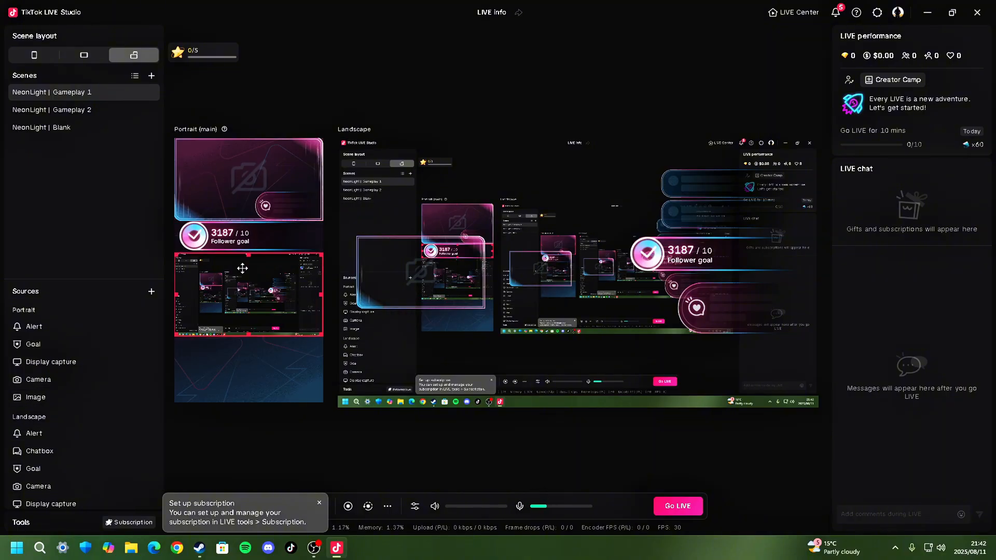
{"action": "left_click", "coordinate": [422, 244]}
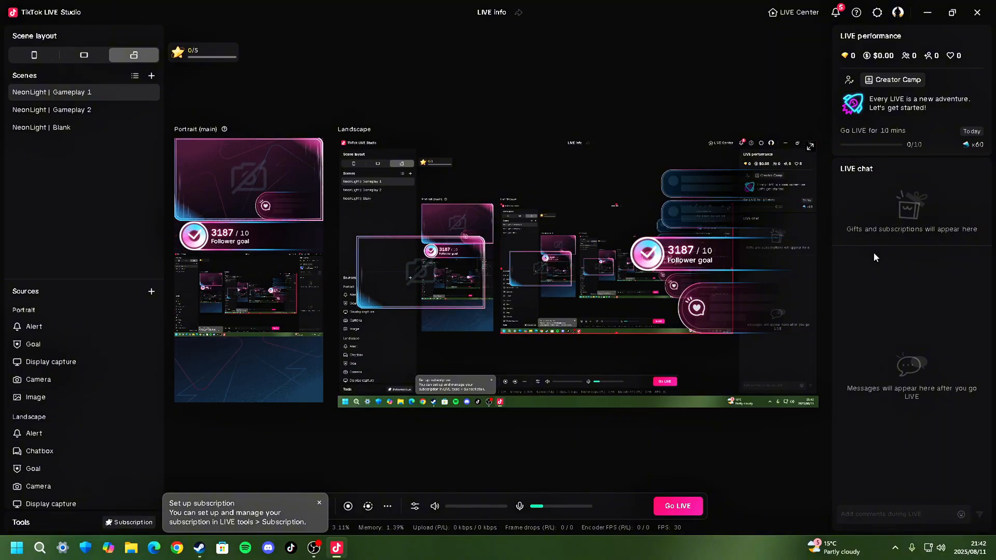
{"action": "left_click", "coordinate": [441, 356]}
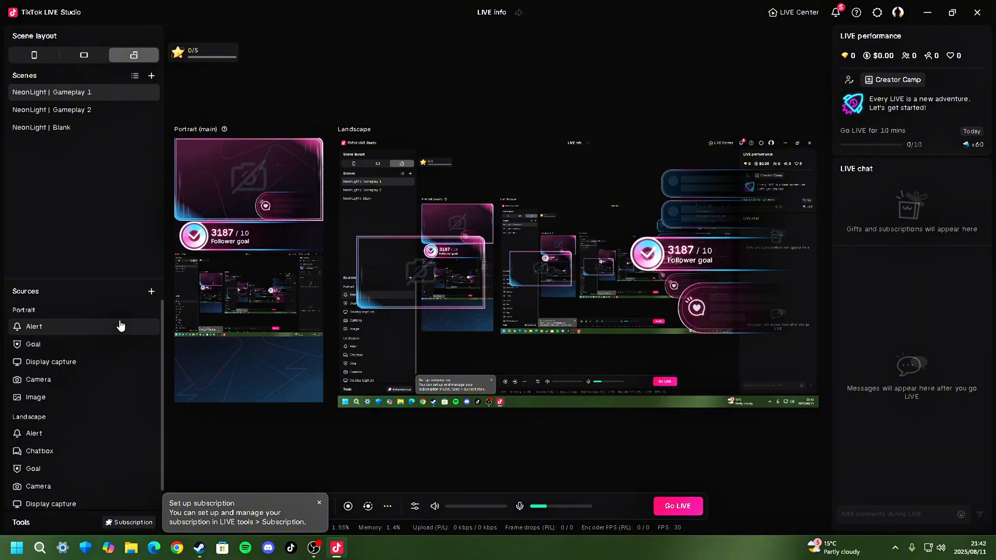
{"action": "scroll", "coordinate": [109, 334], "scroll_direction": "down", "scroll_amount": 1}
{"action": "scroll", "coordinate": [107, 334], "scroll_direction": "up", "scroll_amount": 1}
Step: Delete the Alert, Goal, Display capture and Camera sources from the portrait layout of the NeonLight | Gameplay 1 scene
{"action": "right_click", "coordinate": [99, 329]}
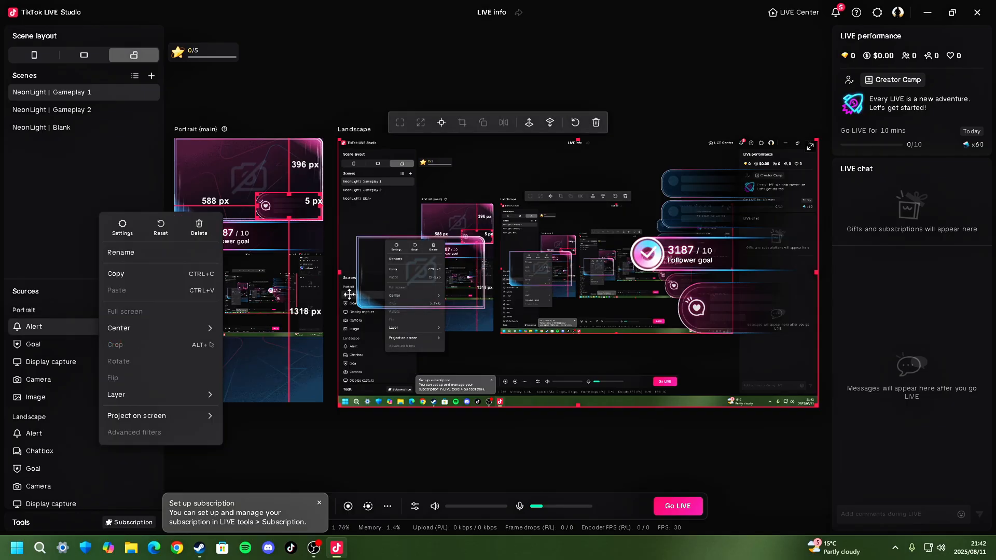
{"action": "left_click", "coordinate": [198, 227]}
{"action": "right_click", "coordinate": [115, 324]}
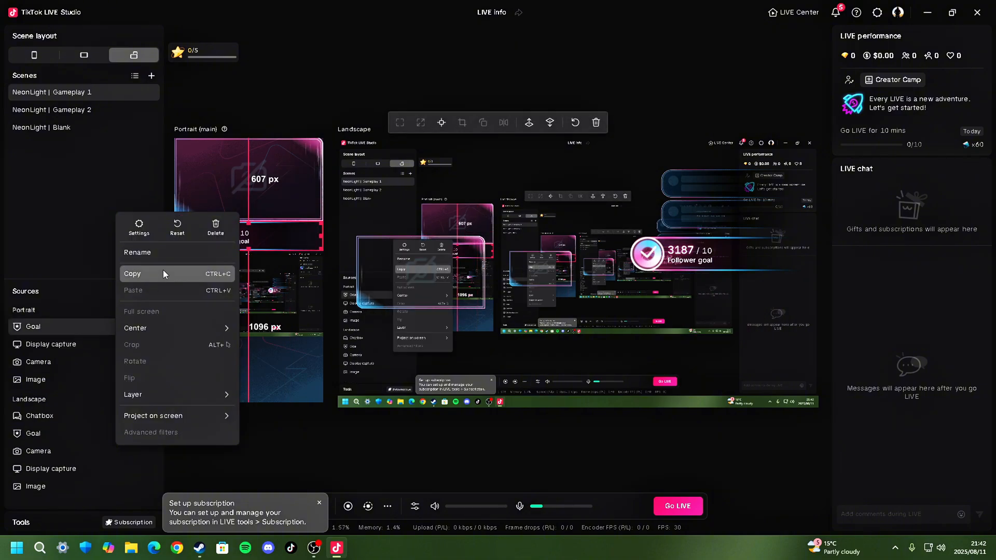
{"action": "left_click", "coordinate": [216, 227]}
{"action": "left_click", "coordinate": [130, 330]}
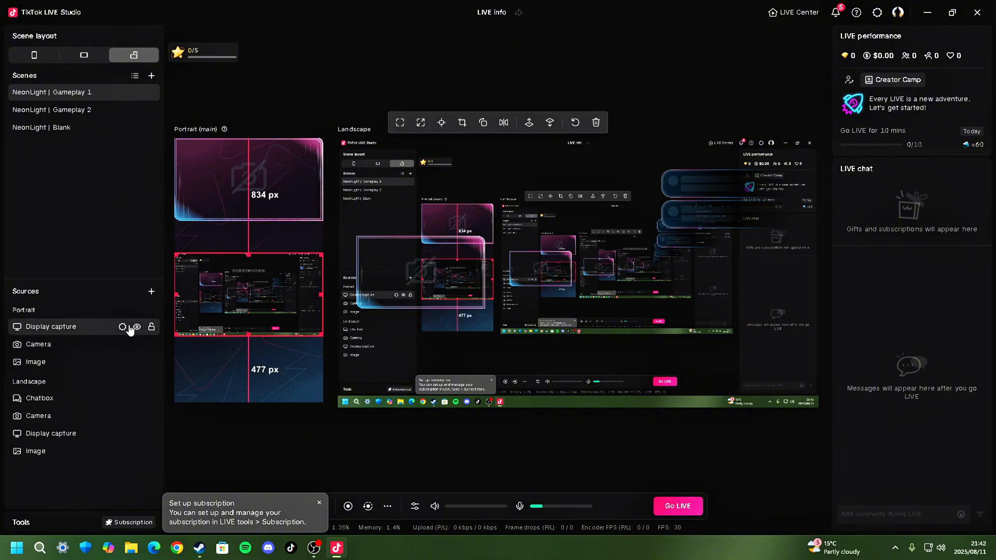
{"action": "right_click", "coordinate": [98, 329]}
{"action": "left_click", "coordinate": [204, 225]}
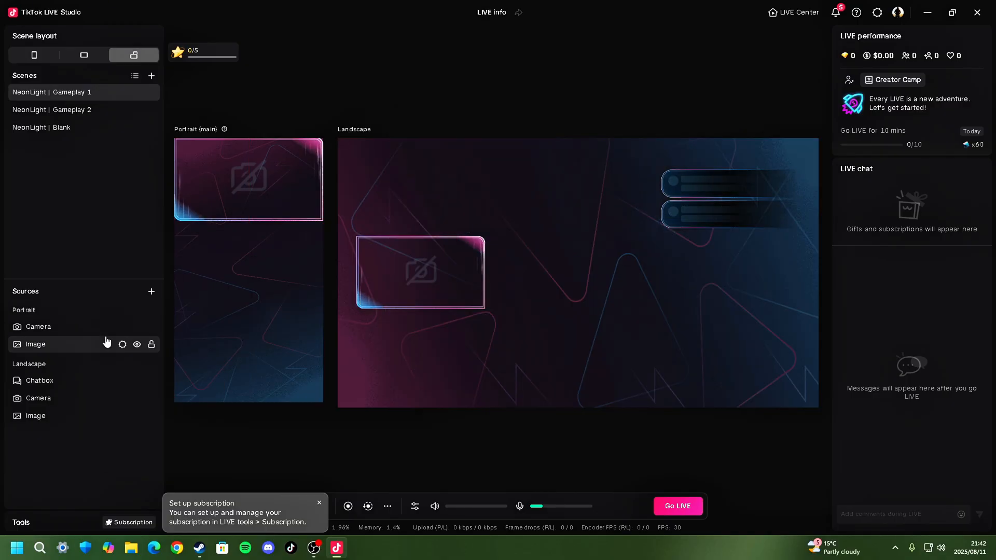
{"action": "right_click", "coordinate": [105, 328]}
{"action": "left_click", "coordinate": [209, 233]}
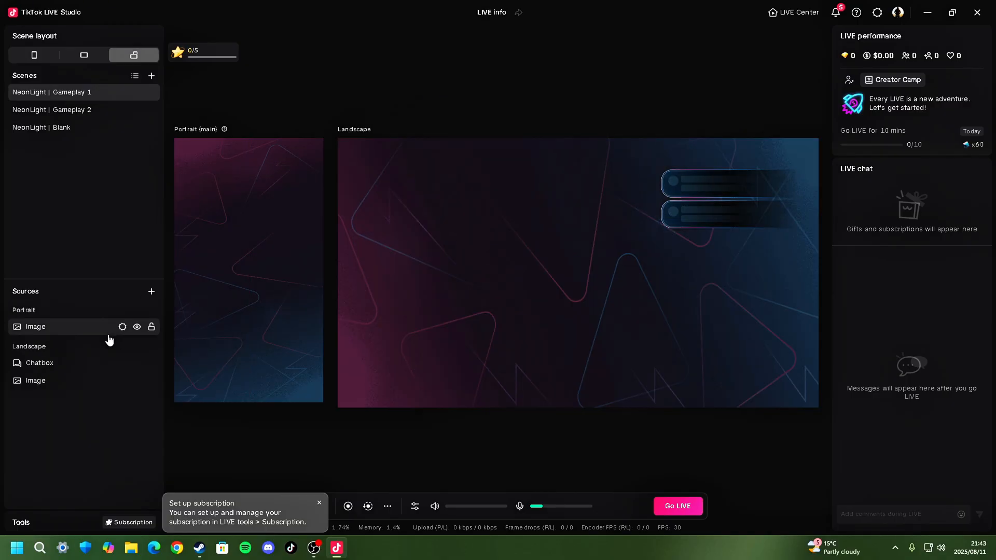
Step: Delete the portrait Image and the landscape Chatbox and Image to empty the scene, and dismiss the pop-up notifications
{"action": "left_click", "coordinate": [109, 330]}
{"action": "right_click", "coordinate": [109, 329]}
{"action": "left_click", "coordinate": [202, 227]}
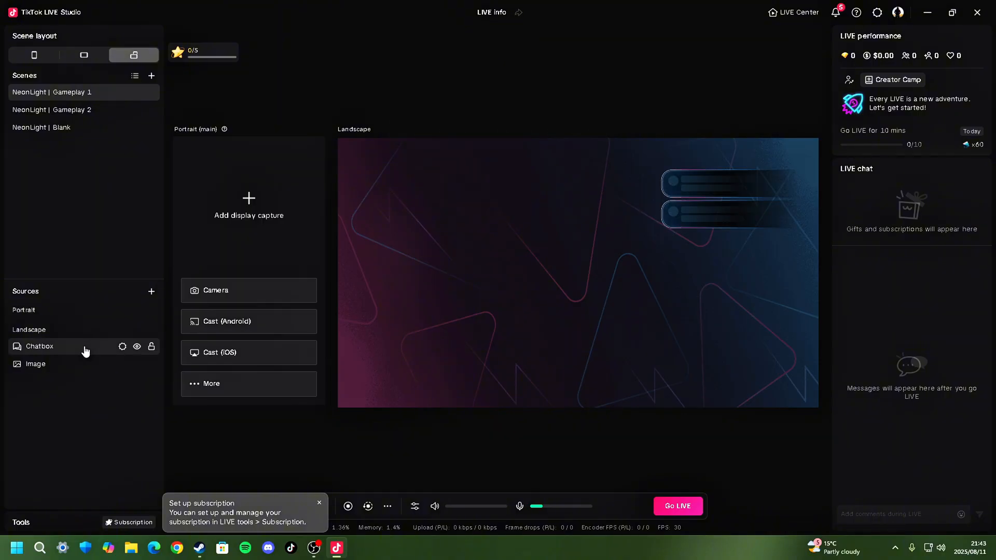
{"action": "right_click", "coordinate": [86, 352]}
{"action": "left_click", "coordinate": [182, 232]}
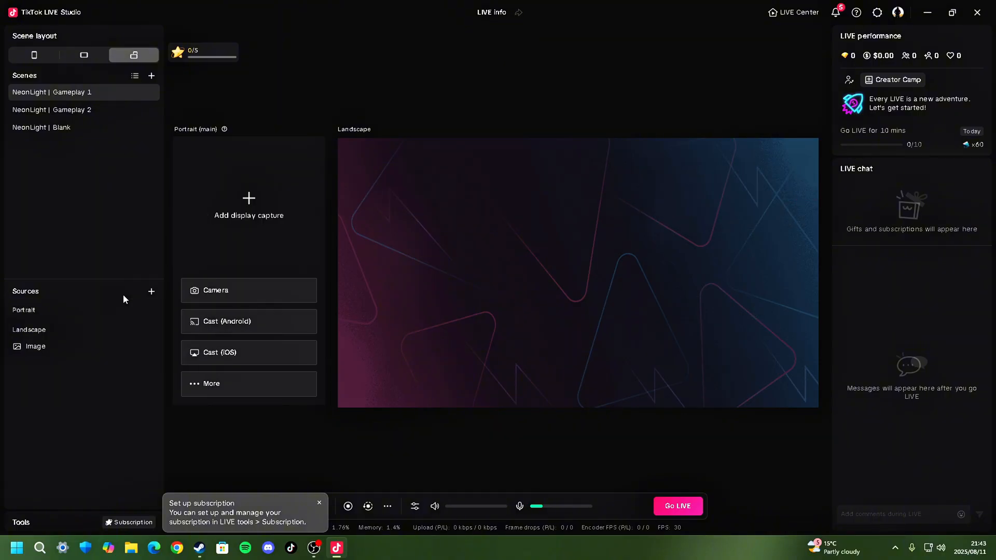
{"action": "right_click", "coordinate": [81, 349]}
{"action": "left_click", "coordinate": [185, 228]}
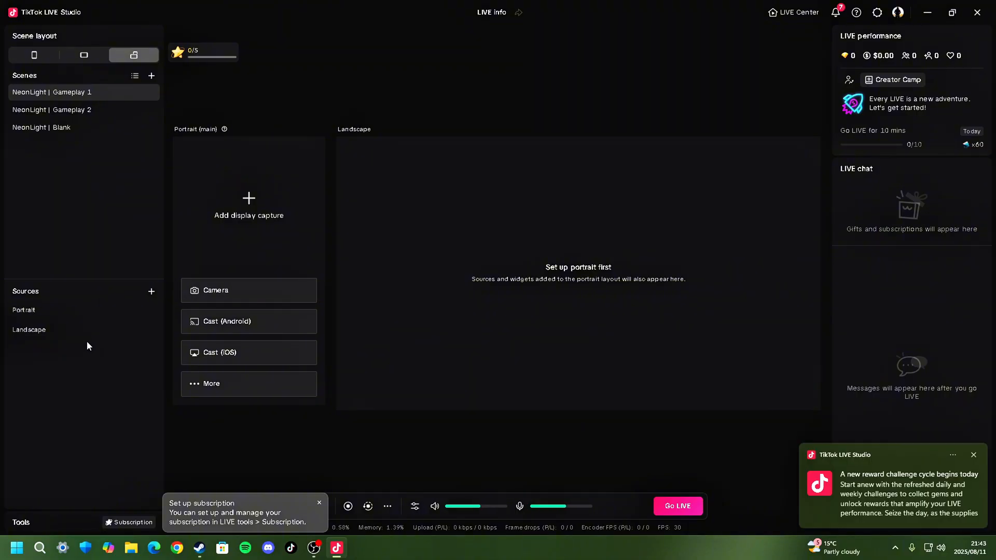
{"action": "left_click", "coordinate": [974, 455]}
{"action": "left_click", "coordinate": [973, 445]}
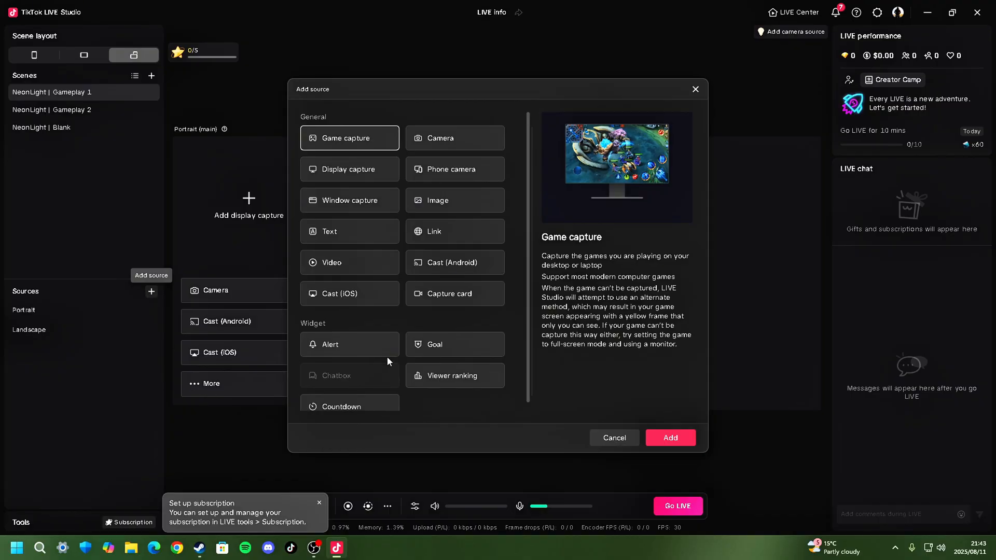
Step: Add a display capture source for Display1 1920 * 1080 and acknowledge the content reminder and dual-layout notice
{"action": "left_click", "coordinate": [361, 175]}
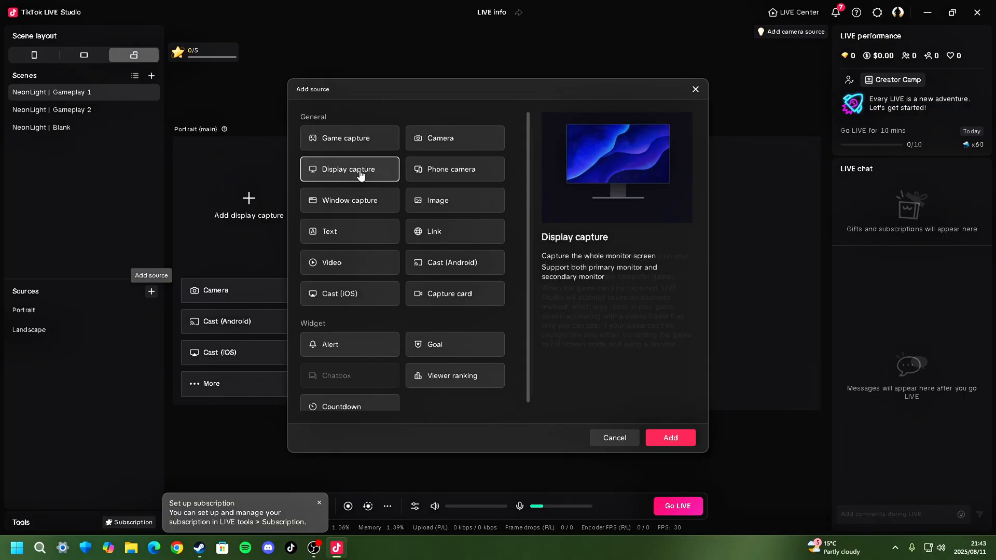
{"action": "left_click", "coordinate": [670, 438]}
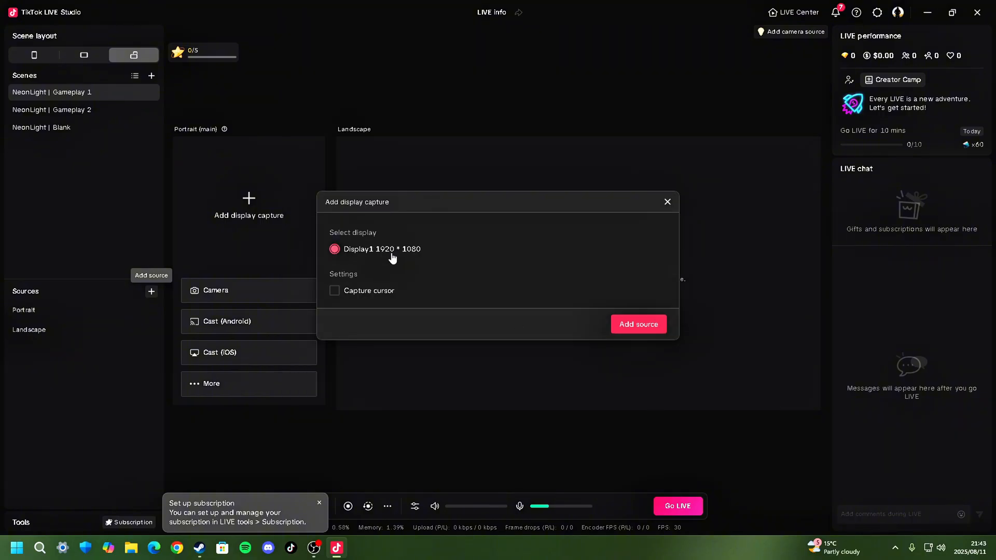
{"action": "left_click", "coordinate": [646, 327]}
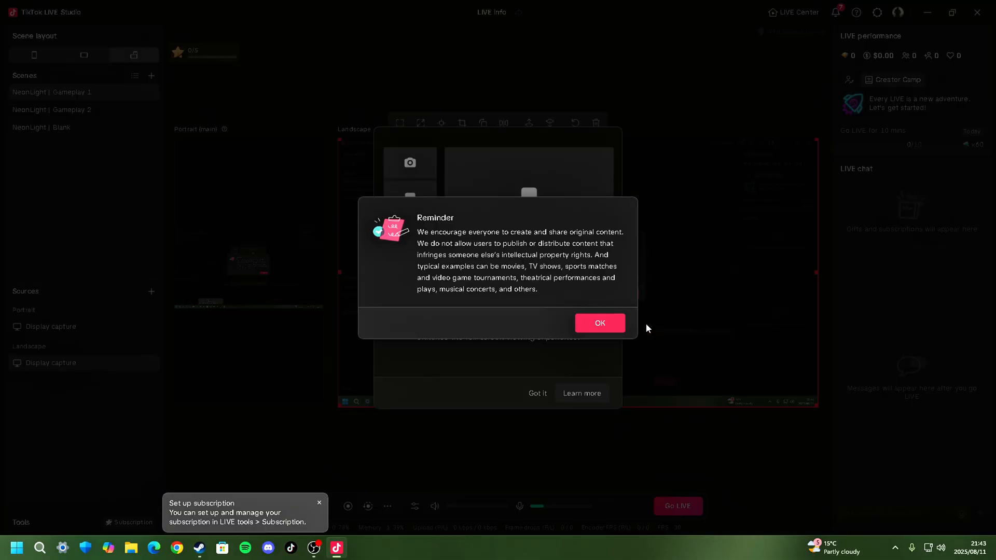
{"action": "left_click", "coordinate": [600, 323]}
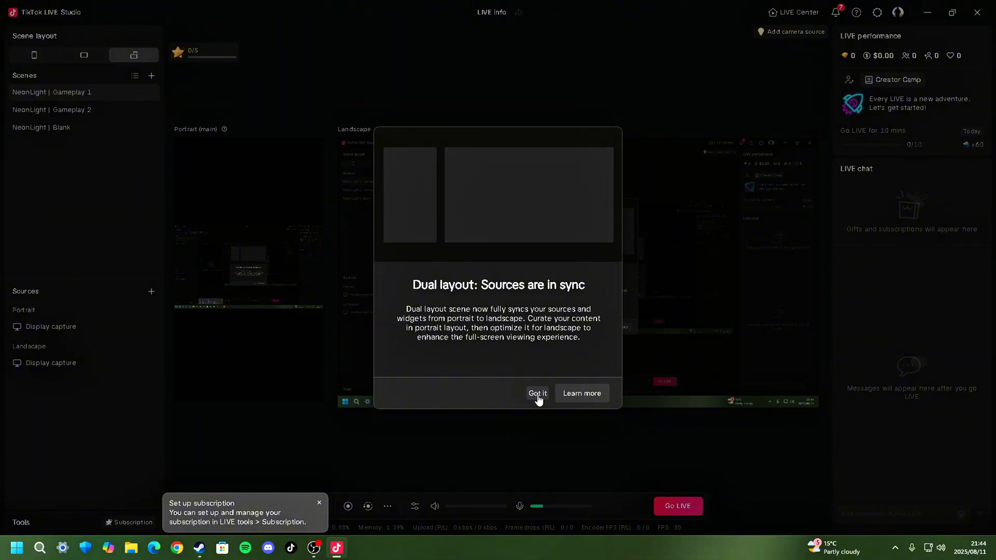
{"action": "left_click", "coordinate": [537, 394]}
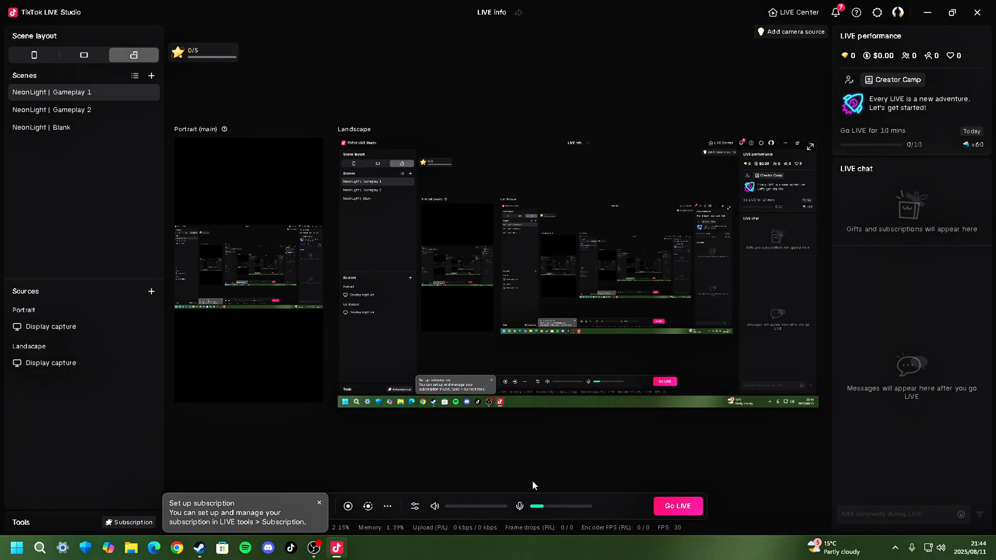
Step: Start adding an Alert widget to the scene with Sync to landscape enabled
{"action": "left_click", "coordinate": [251, 182]}
{"action": "left_click", "coordinate": [151, 294]}
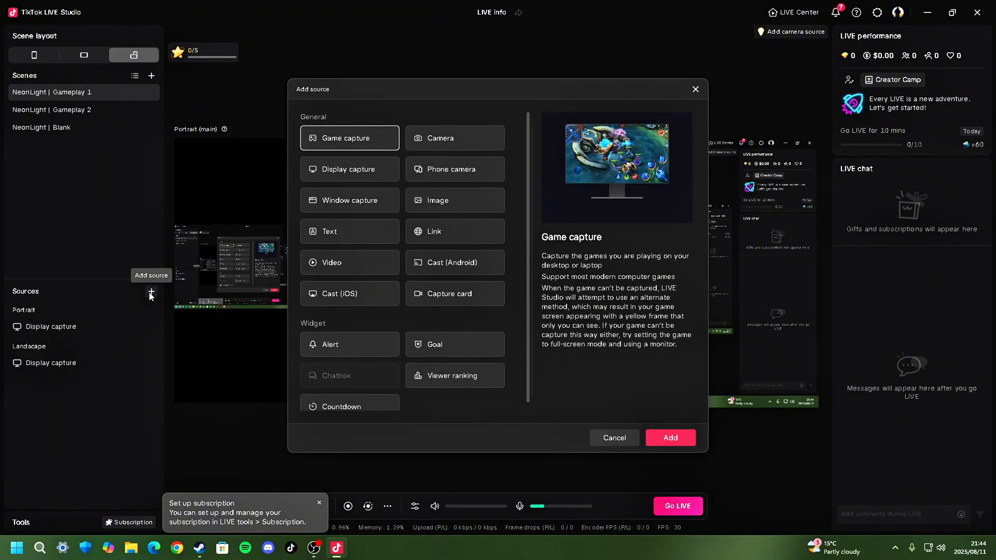
{"action": "left_click", "coordinate": [359, 346]}
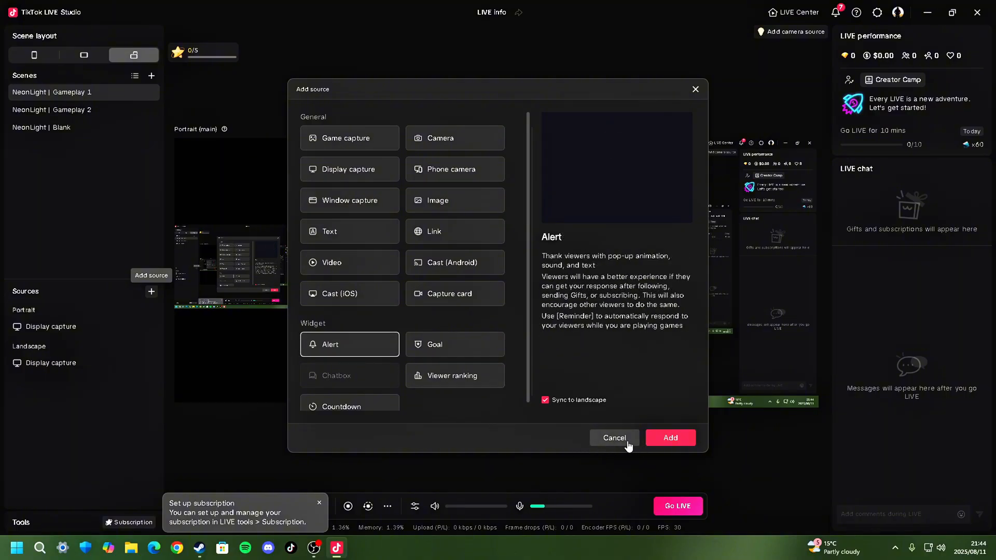
{"action": "left_click", "coordinate": [667, 438]}
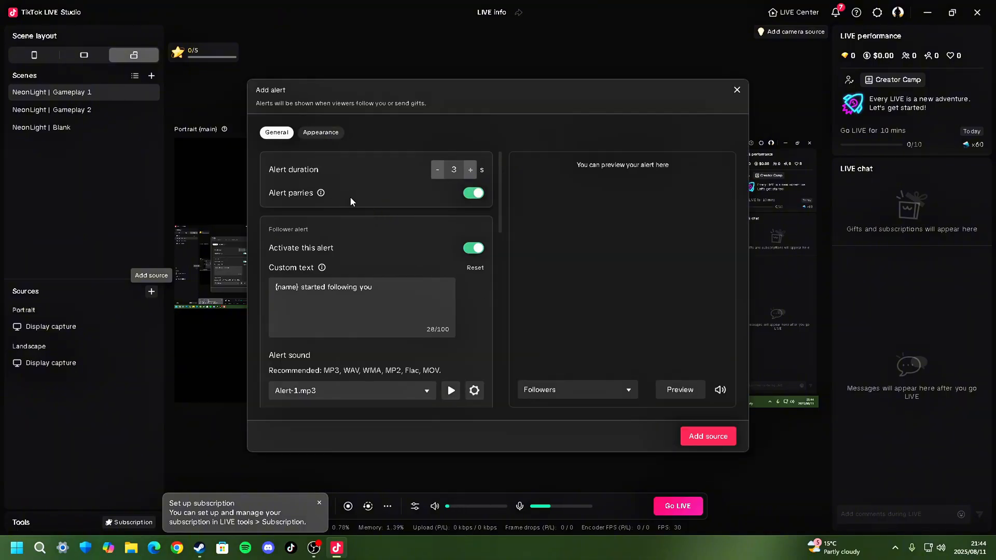
Step: Review the follower alert settings, play its Alert-1.mp3 sound and preview the Followers alert
{"action": "scroll", "coordinate": [370, 341], "scroll_direction": "down", "scroll_amount": 1}
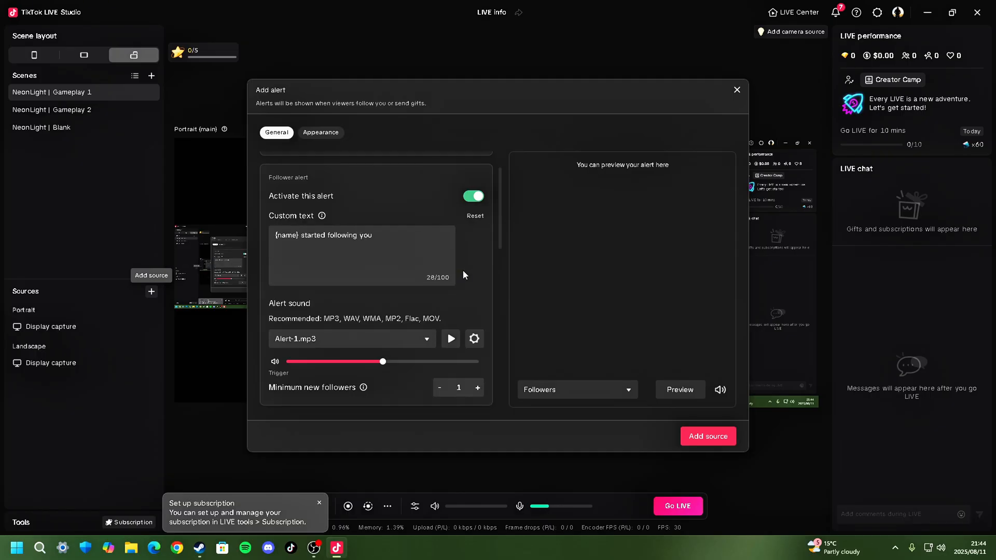
{"action": "left_click", "coordinate": [450, 339]}
{"action": "scroll", "coordinate": [451, 340], "scroll_direction": "up", "scroll_amount": 1}
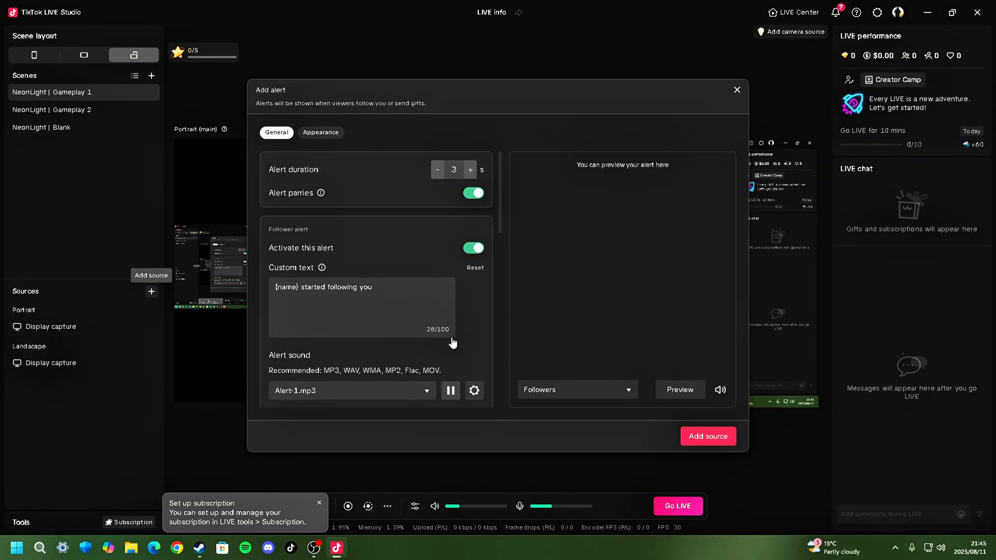
{"action": "scroll", "coordinate": [451, 340], "scroll_direction": "down", "scroll_amount": 2}
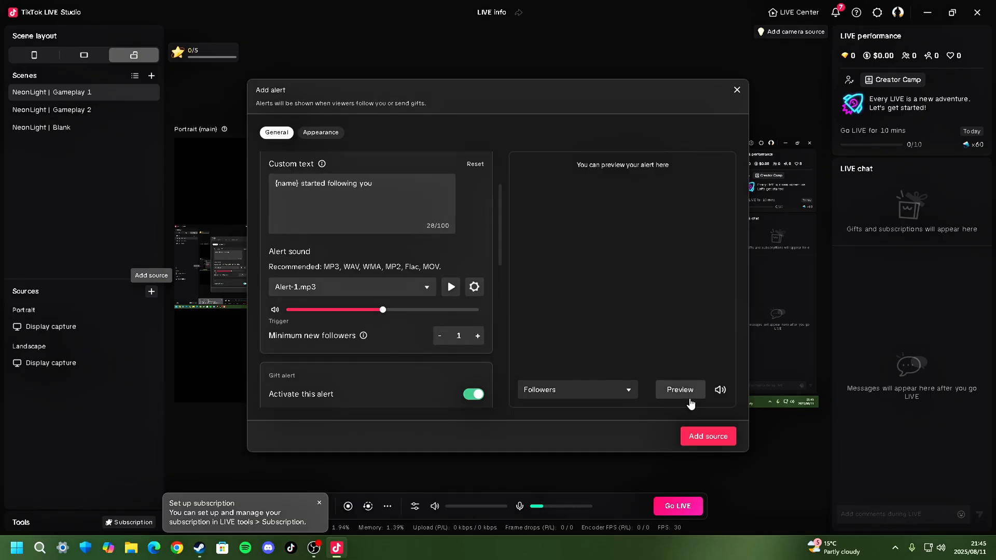
{"action": "left_click", "coordinate": [690, 394]}
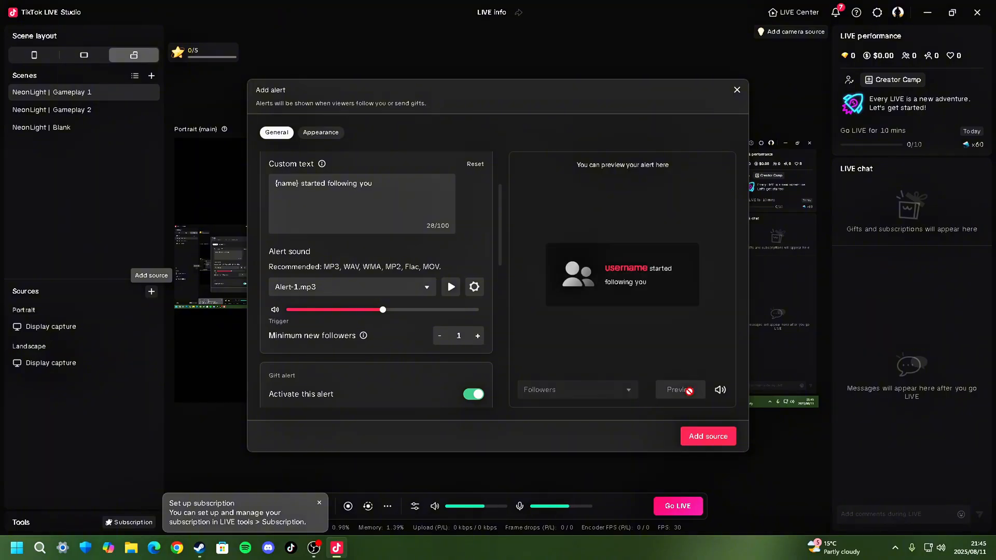
Step: Review the gift alert settings, play the Alert-3.mp3 sound and run the alert preview again
{"action": "scroll", "coordinate": [449, 349], "scroll_direction": "down", "scroll_amount": 3}
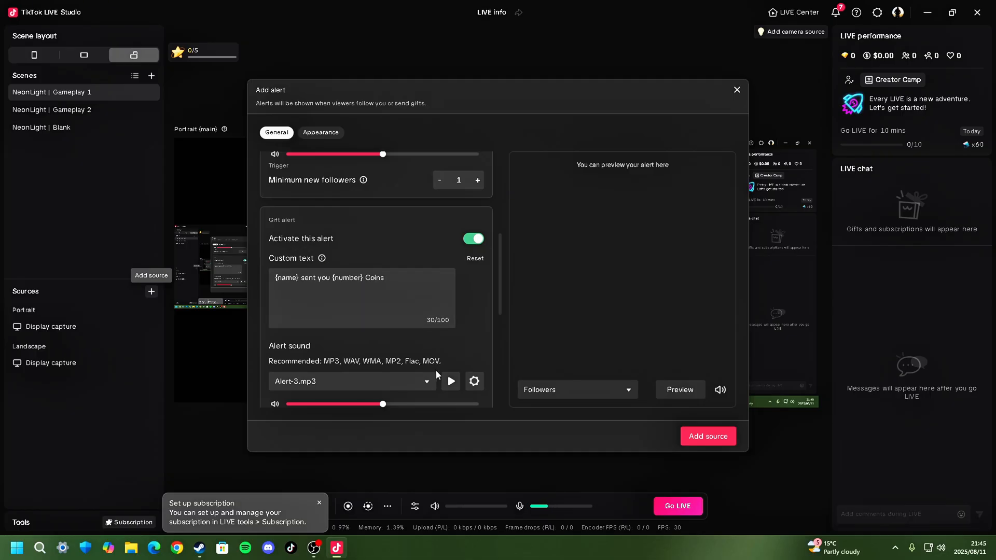
{"action": "scroll", "coordinate": [436, 374], "scroll_direction": "down", "scroll_amount": 1}
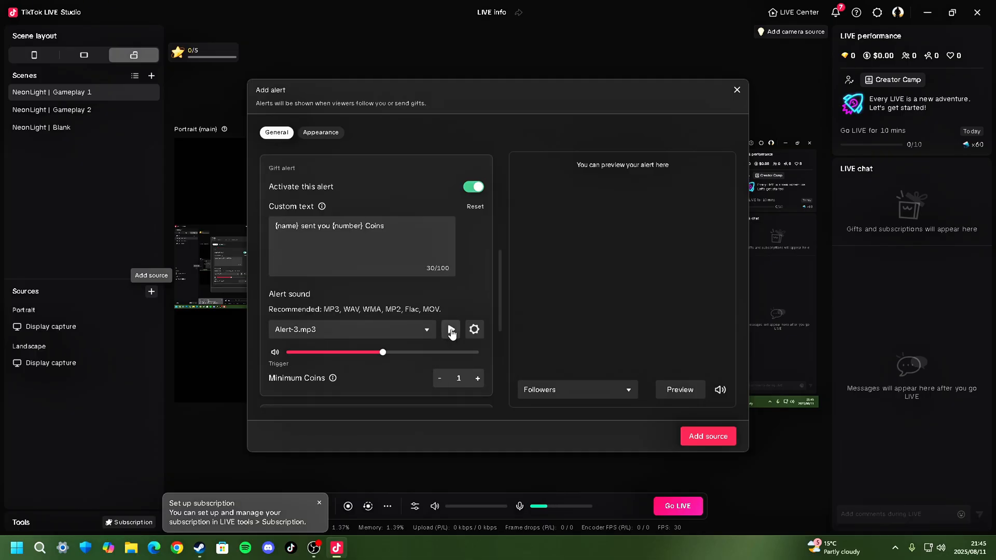
{"action": "left_click", "coordinate": [450, 330]}
{"action": "left_click", "coordinate": [682, 393]}
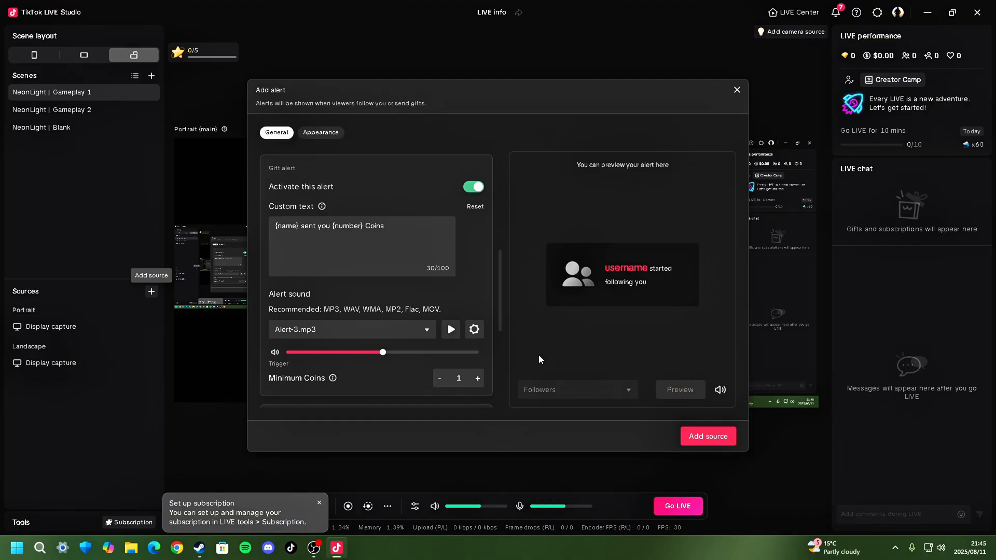
Step: Set the subscription alert's sound to Alert-2.mp3 and play it
{"action": "scroll", "coordinate": [472, 284], "scroll_direction": "down", "scroll_amount": 4}
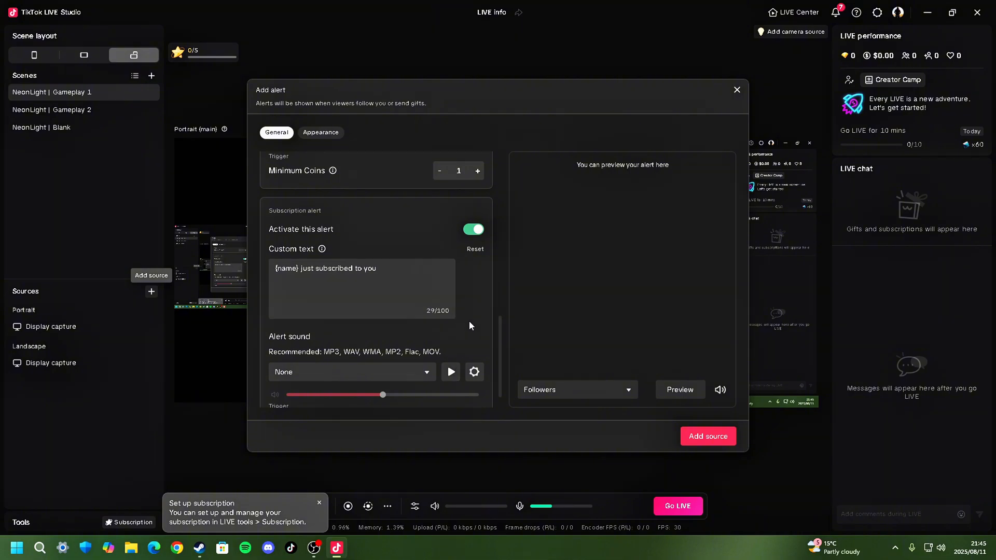
{"action": "left_click", "coordinate": [424, 374]}
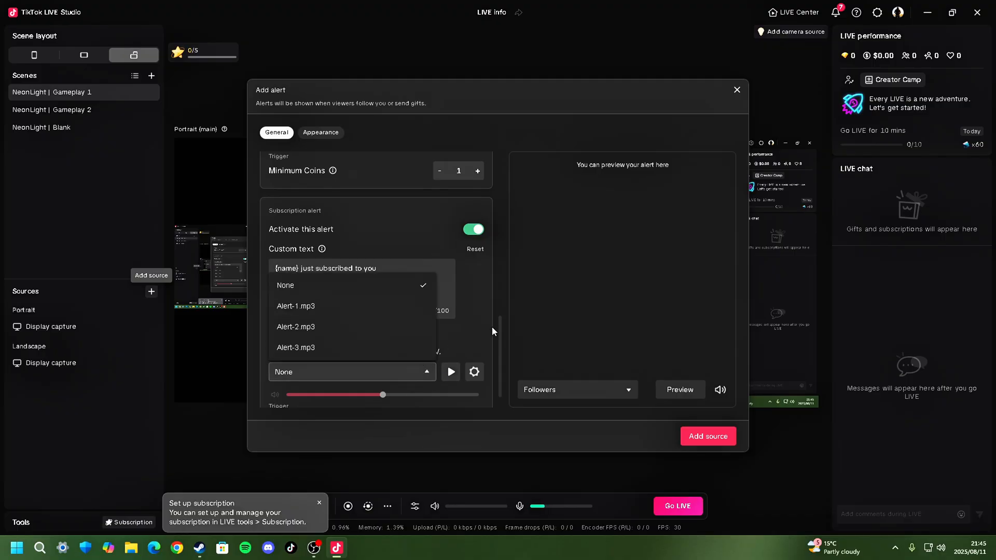
{"action": "left_click", "coordinate": [478, 311]}
{"action": "scroll", "coordinate": [479, 310], "scroll_direction": "up", "scroll_amount": 5}
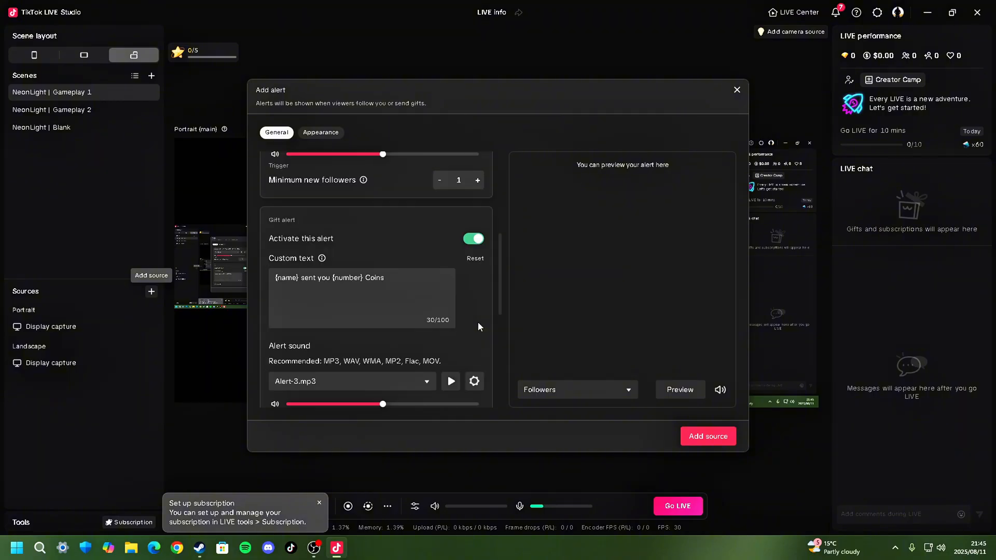
{"action": "scroll", "coordinate": [479, 323], "scroll_direction": "down", "scroll_amount": 5}
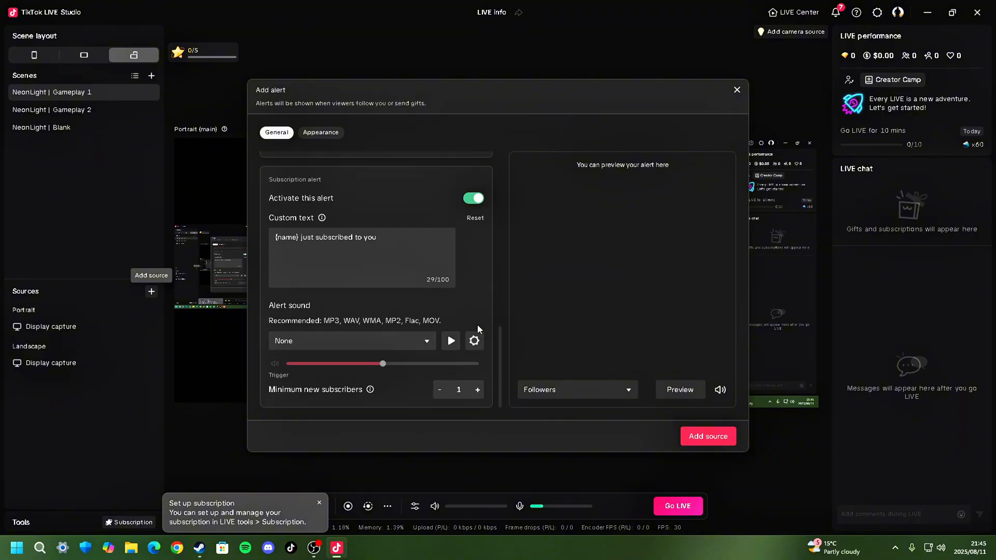
{"action": "left_click", "coordinate": [426, 343]}
{"action": "left_click", "coordinate": [382, 406]}
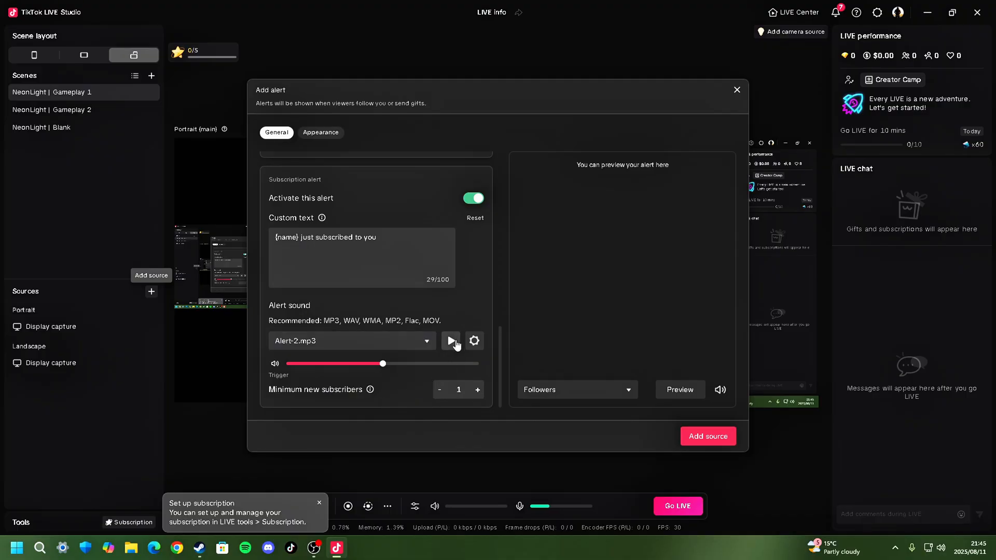
{"action": "left_click", "coordinate": [423, 342]}
{"action": "left_click", "coordinate": [423, 342]}
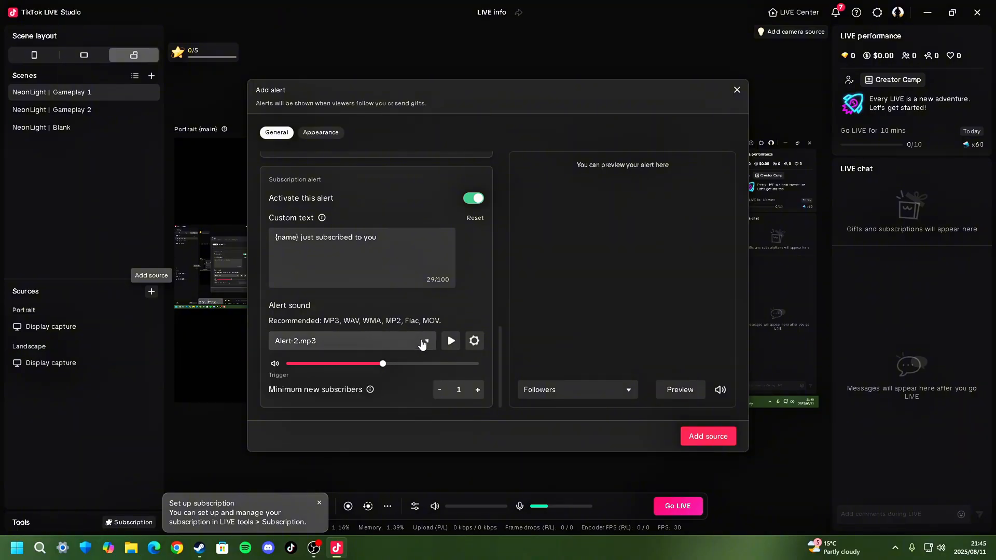
{"action": "left_click", "coordinate": [448, 346]}
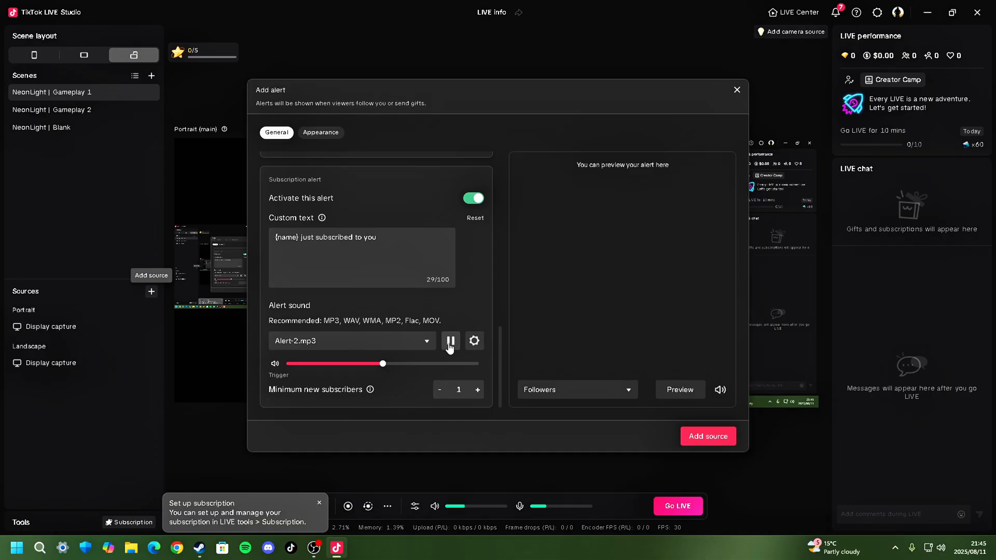
Step: Preview the Gifts and Subscriptions alerts, and add the configured Alert source to the scene
{"action": "left_click", "coordinate": [602, 396]}
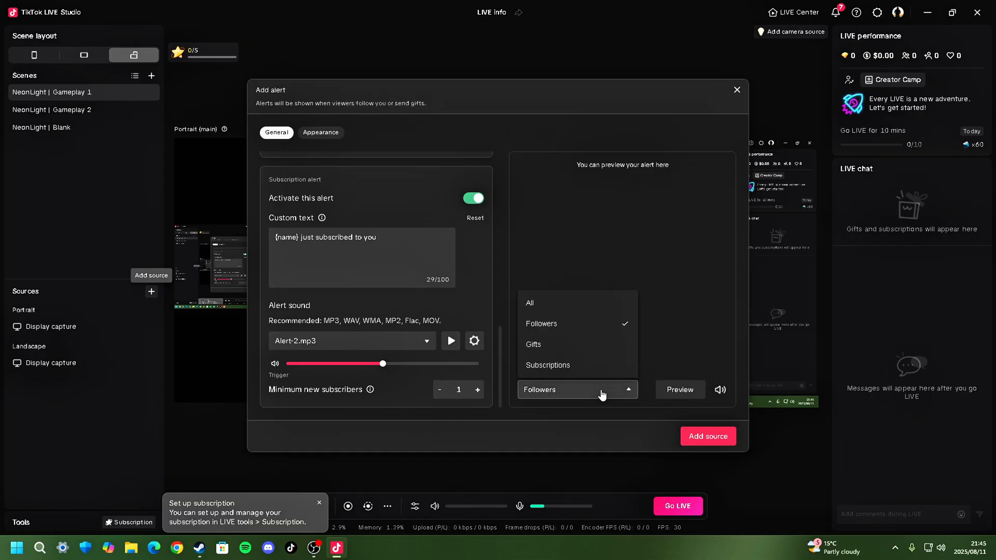
{"action": "left_click", "coordinate": [577, 343]}
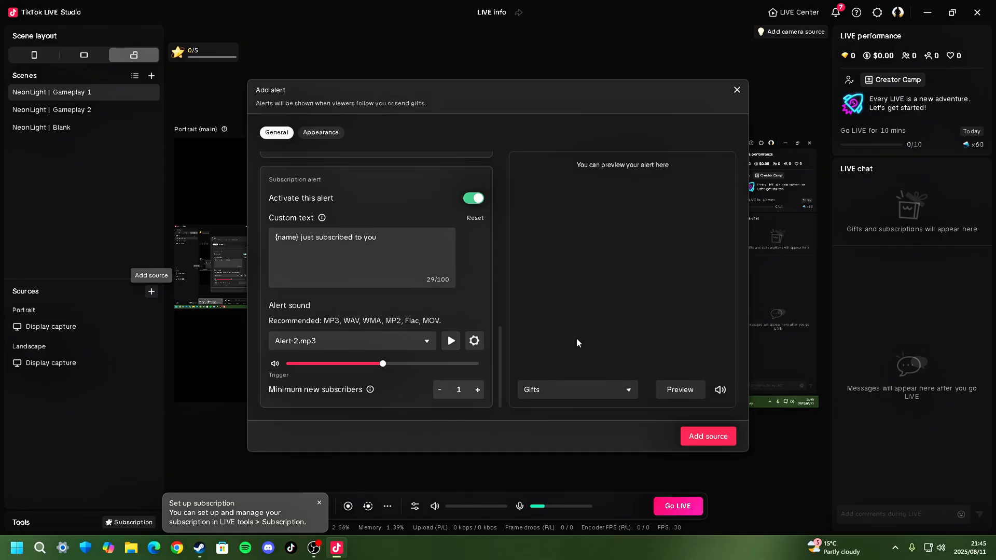
{"action": "left_click", "coordinate": [685, 390]}
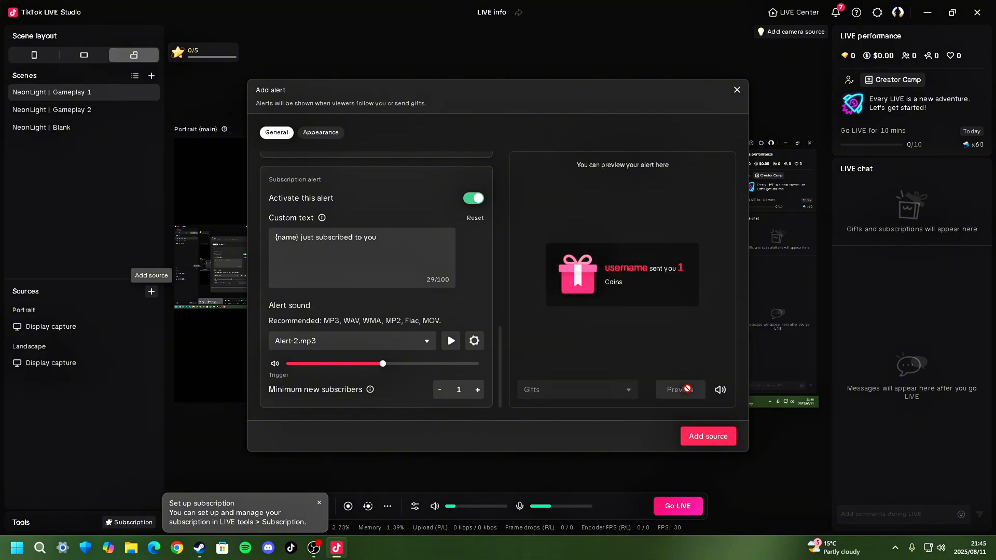
{"action": "left_click", "coordinate": [626, 390]}
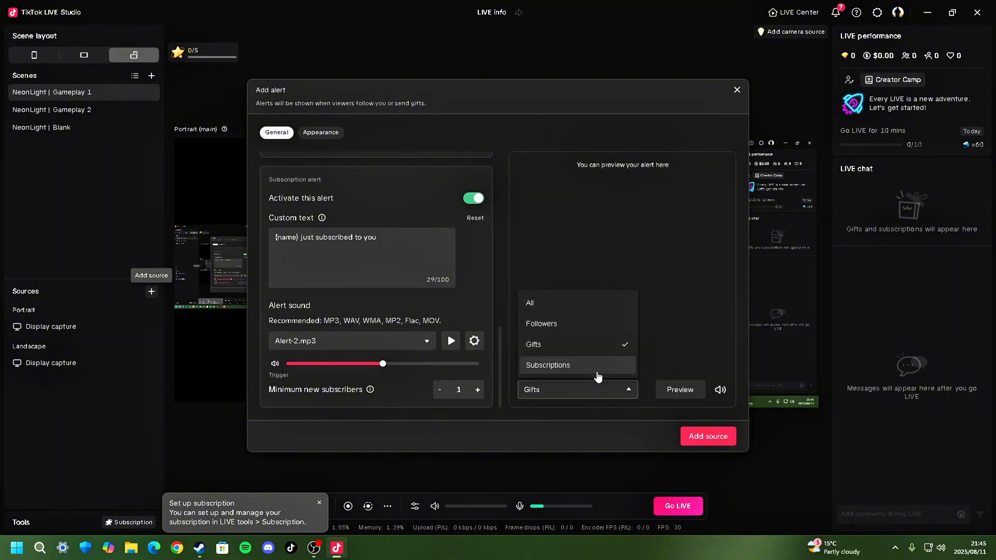
{"action": "left_click", "coordinate": [597, 363]}
{"action": "left_click", "coordinate": [676, 390]}
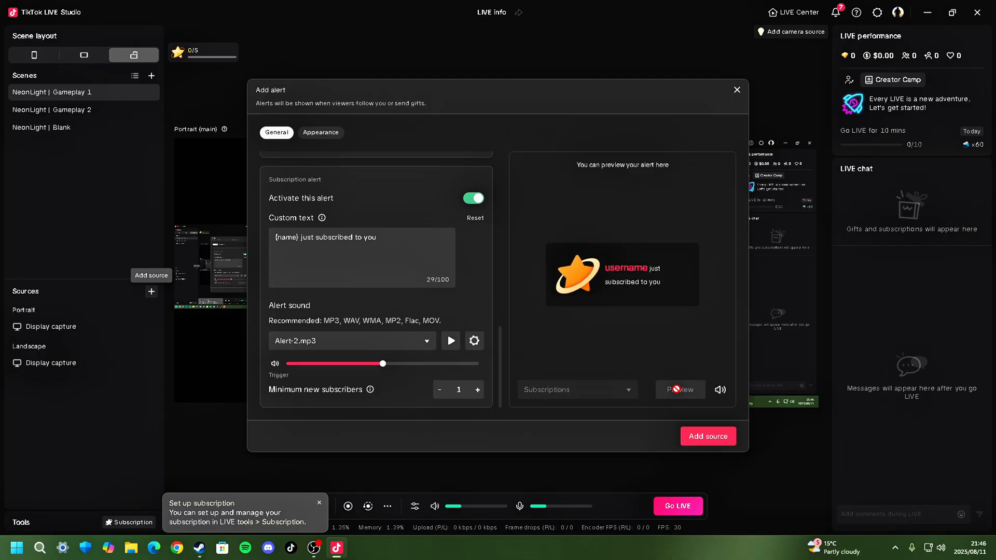
{"action": "left_click", "coordinate": [693, 439]}
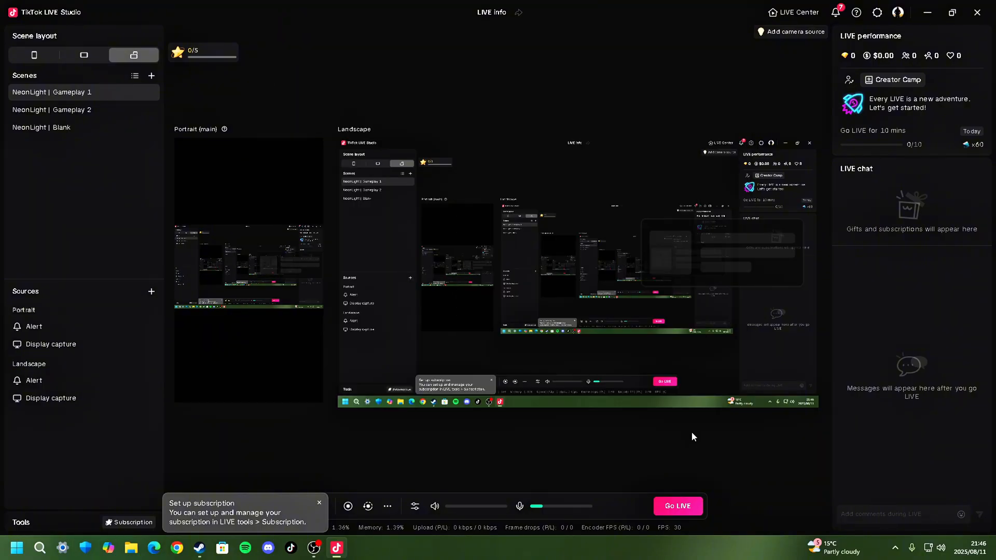
Step: Shrink the landscape Alert and fit it into the canvas's upper-right corner, about 1400 px from the left edge and 860 px from the bottom
{"action": "left_click", "coordinate": [680, 402]}
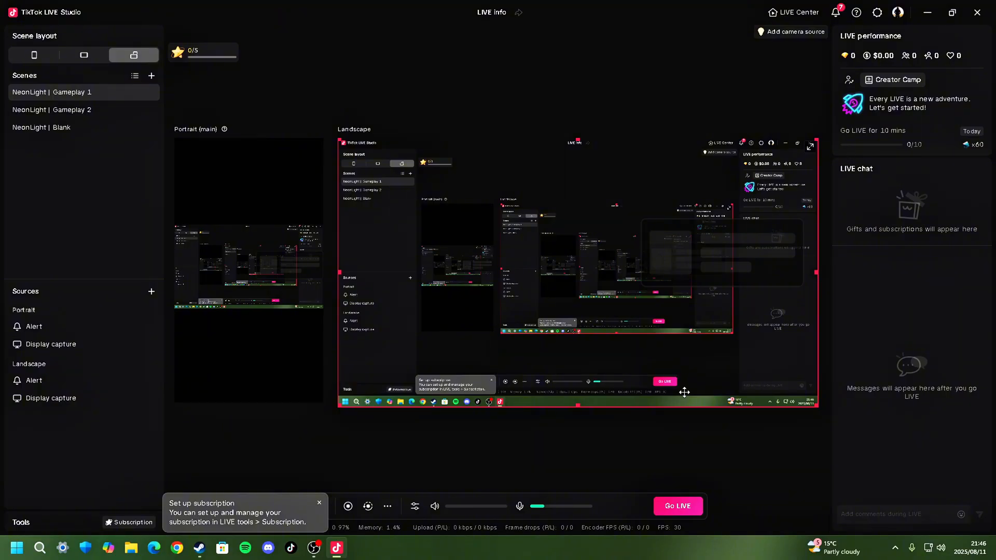
{"action": "left_click", "coordinate": [722, 260]}
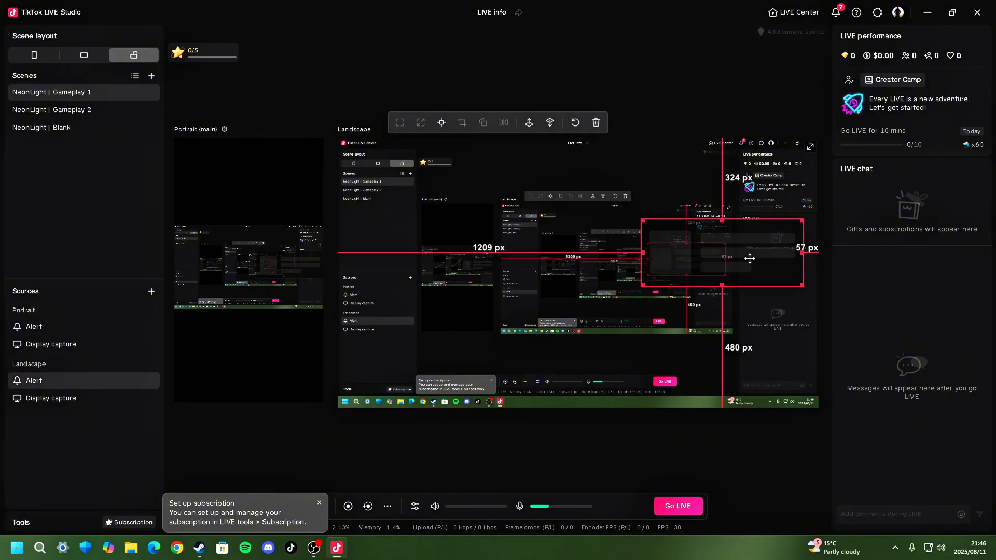
{"action": "left_click_drag", "start_coordinate": [744, 260], "coordinate": [756, 183]}
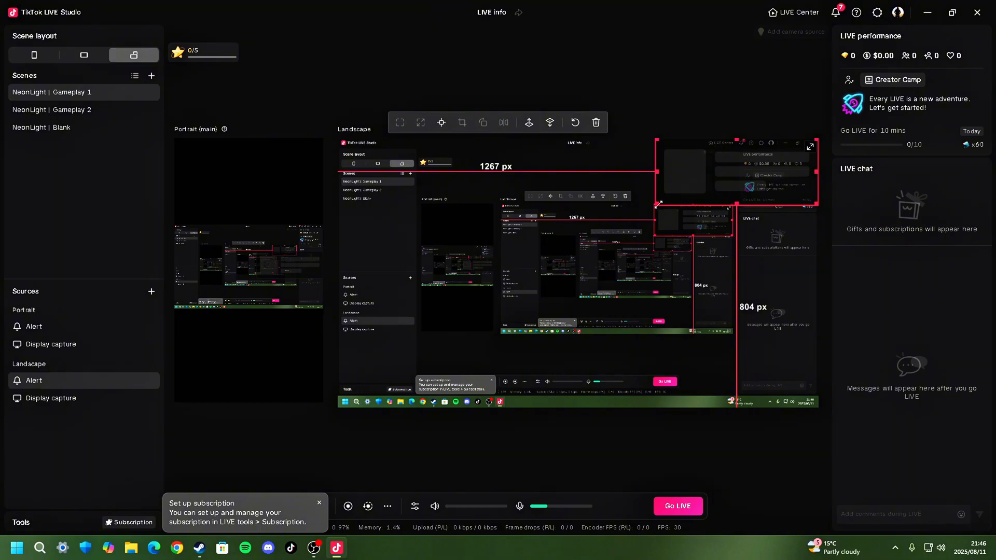
{"action": "left_click_drag", "start_coordinate": [657, 203], "coordinate": [677, 195]}
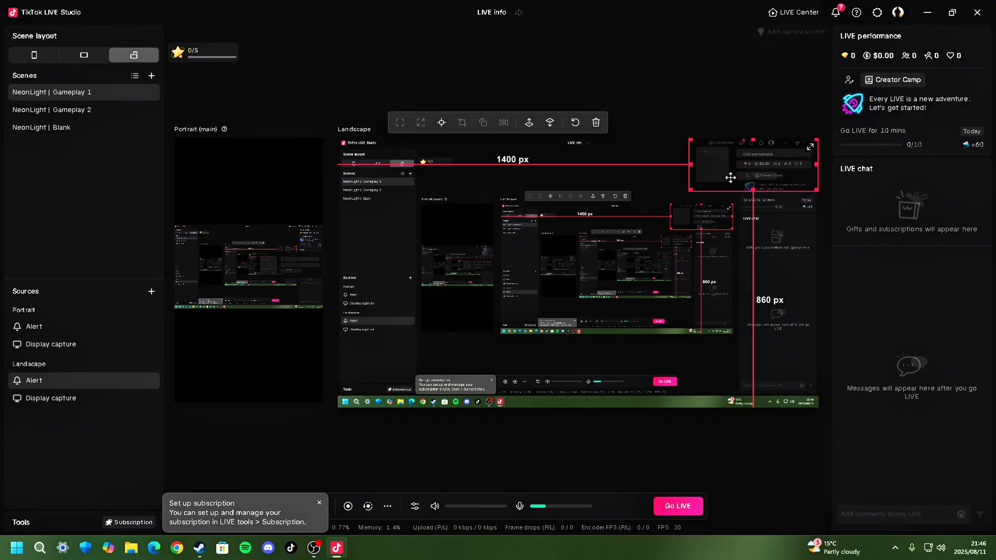
{"action": "mouse_move", "coordinate": [730, 173]}
{"action": "left_mouse_down"}
{"action": "mouse_move", "coordinate": [729, 186]}
{"action": "mouse_move", "coordinate": [731, 177]}
{"action": "left_mouse_up"}
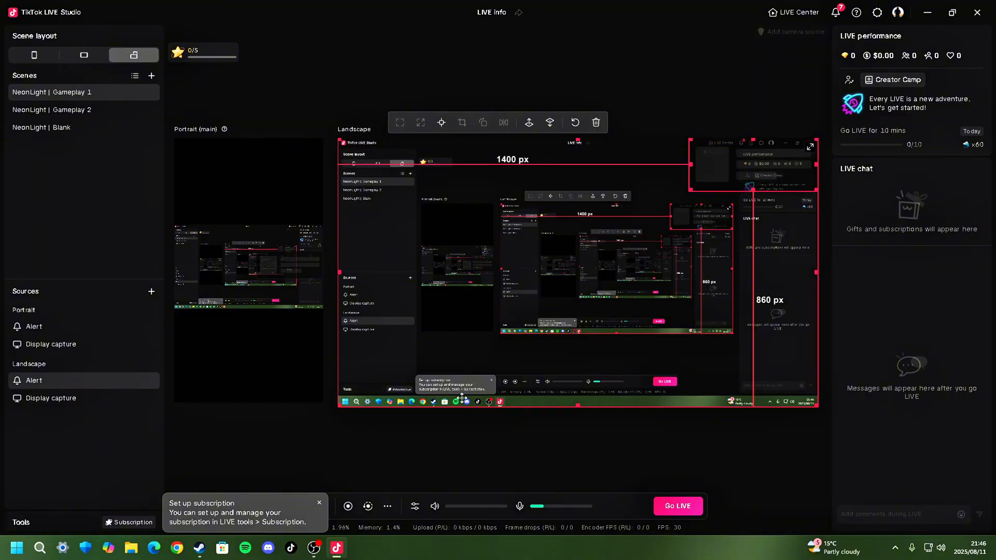
{"action": "left_click", "coordinate": [276, 388]}
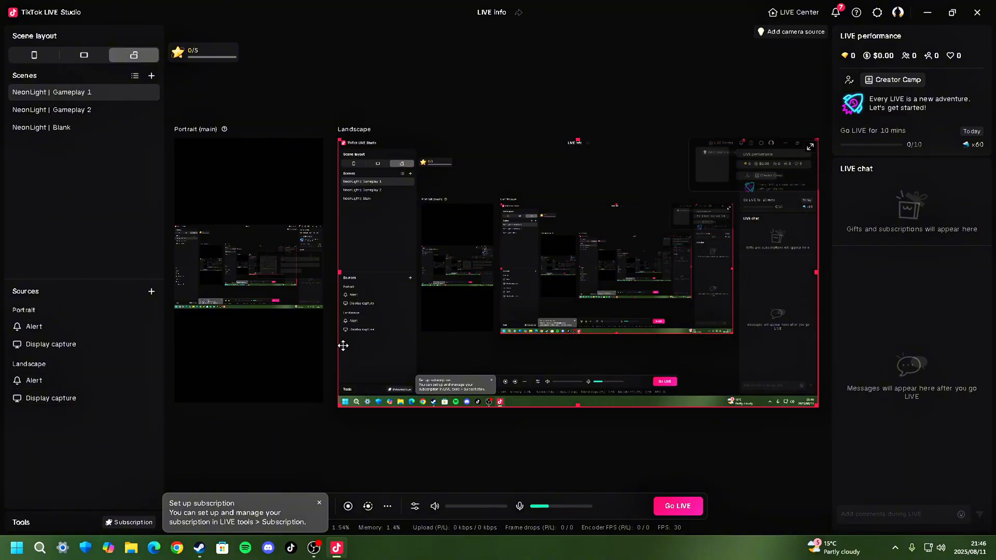
Step: Move the portrait Alert just above the display capture, flush with the canvas's right edge
{"action": "left_click", "coordinate": [295, 263]}
{"action": "left_click", "coordinate": [297, 264]}
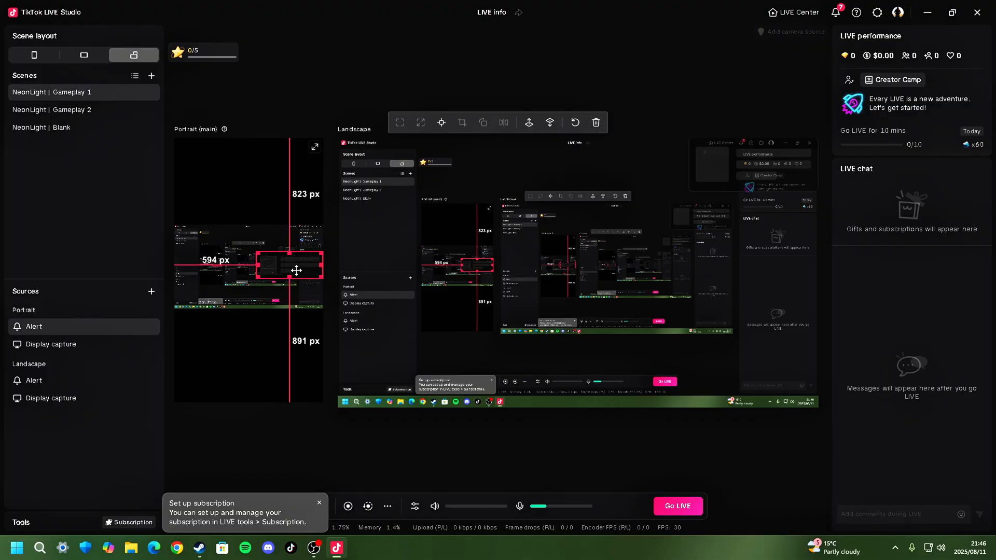
{"action": "left_click_drag", "start_coordinate": [295, 271], "coordinate": [297, 219]}
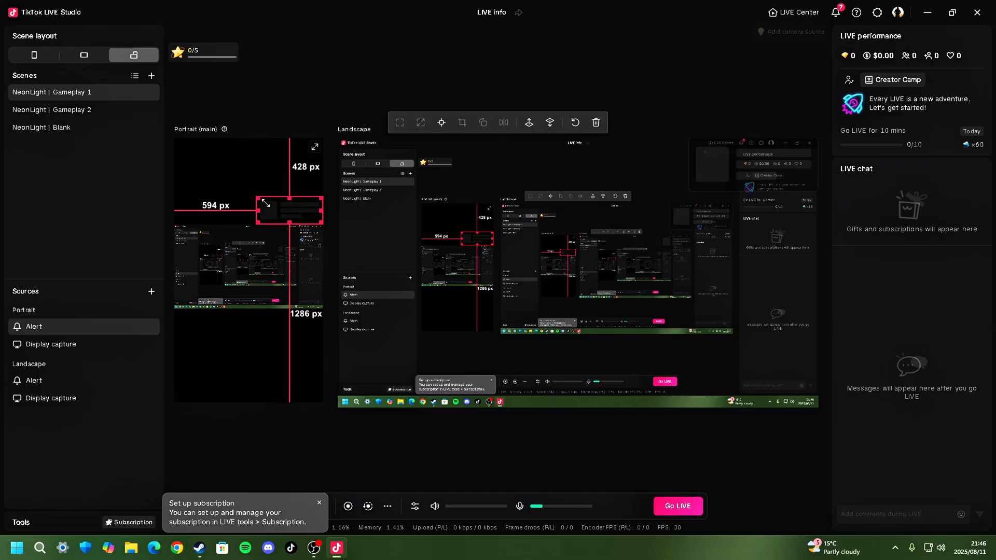
{"action": "left_click_drag", "start_coordinate": [281, 204], "coordinate": [269, 199]}
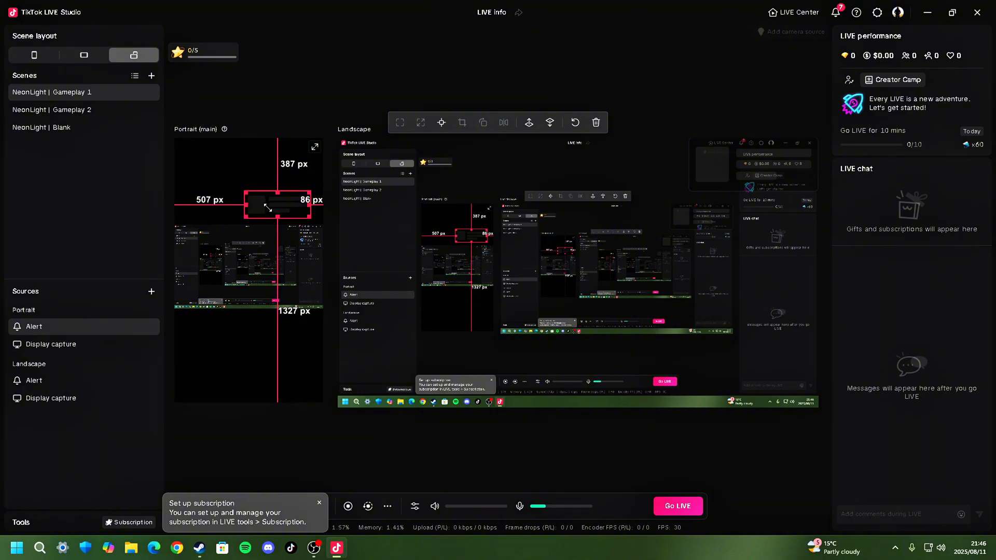
{"action": "mouse_move", "coordinate": [279, 213]}
{"action": "left_mouse_down"}
{"action": "mouse_move", "coordinate": [291, 215]}
{"action": "mouse_move", "coordinate": [272, 210]}
{"action": "left_mouse_up"}
{"action": "left_click_drag", "start_coordinate": [298, 208], "coordinate": [291, 207]}
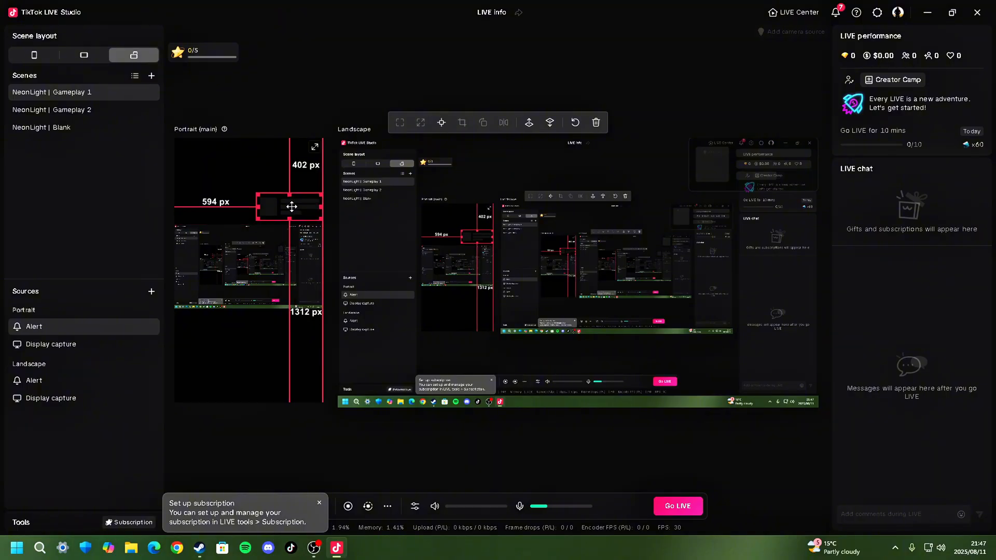
{"action": "double_click", "coordinate": [292, 207]}
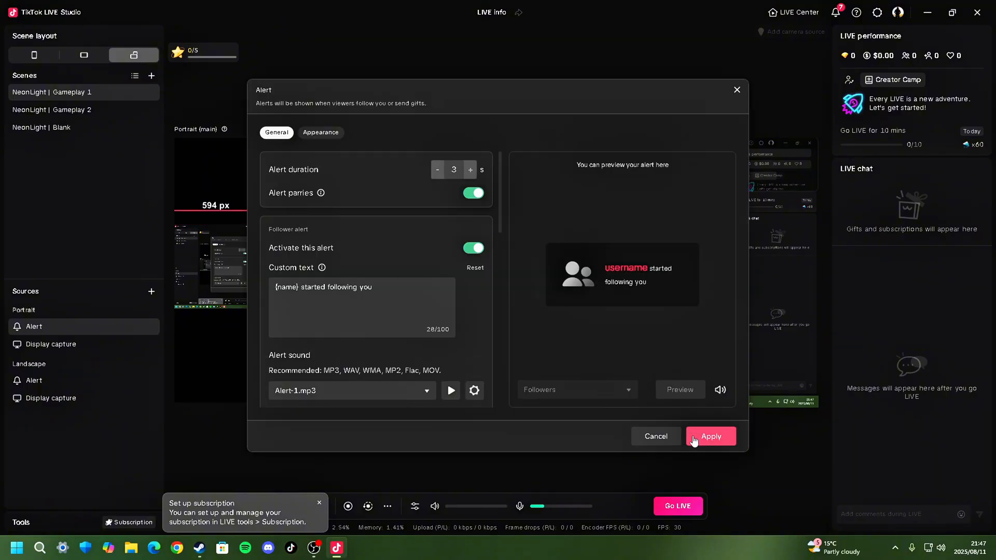
{"action": "left_click", "coordinate": [655, 435]}
{"action": "left_click", "coordinate": [299, 222]}
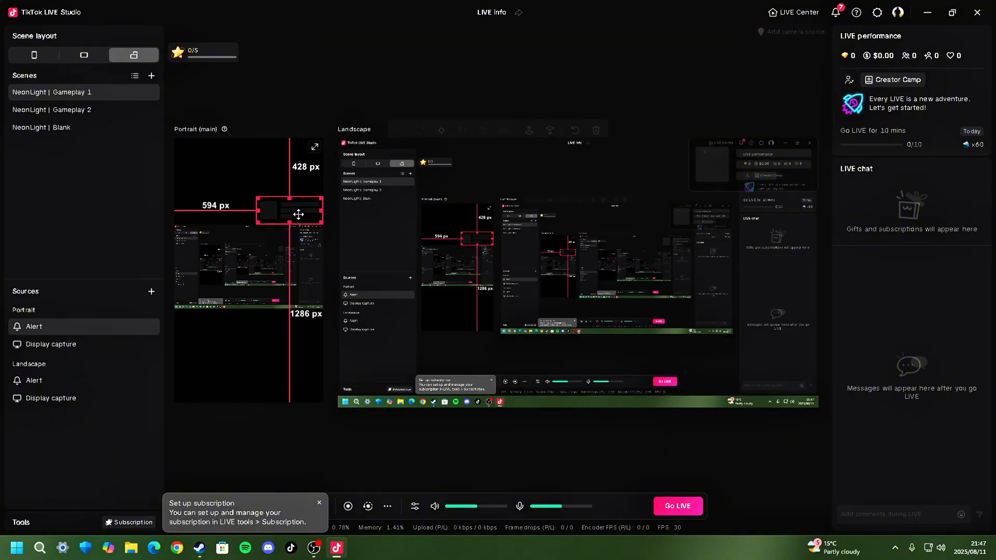
{"action": "left_click", "coordinate": [251, 362]}
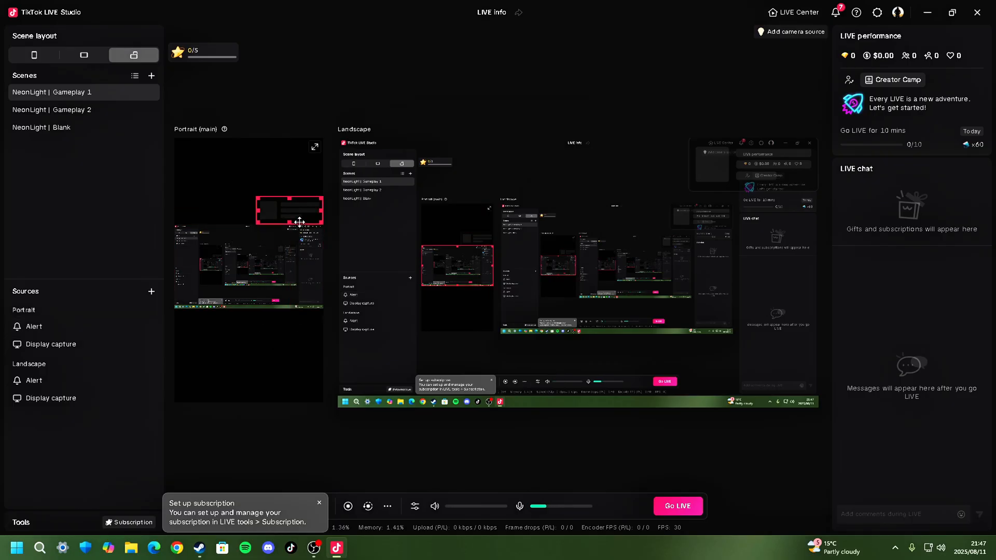
{"action": "left_click", "coordinate": [295, 214]}
{"action": "left_click", "coordinate": [251, 336]}
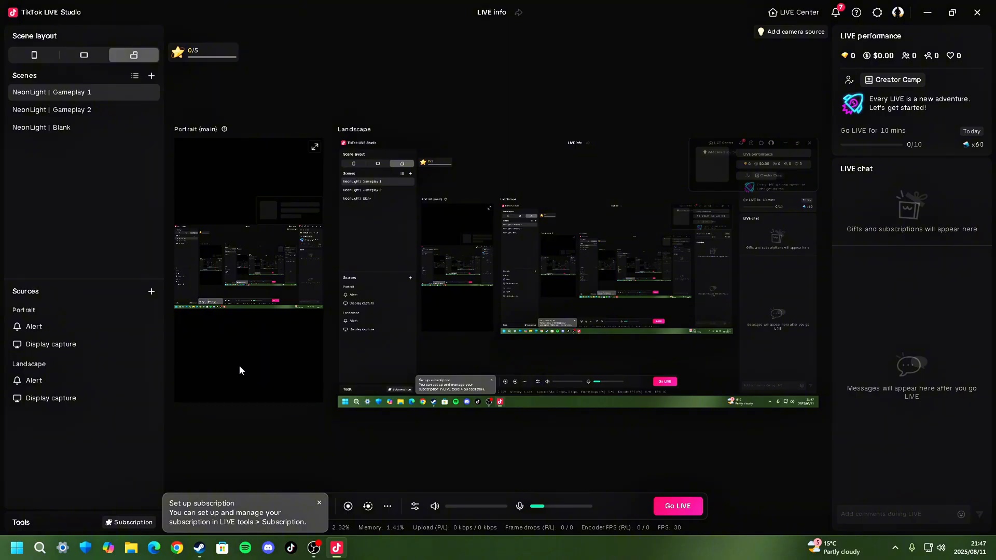
Step: Add a bold green size 16 text source synced to landscape, reading "FOLLOW AND SUB ON THE FOLOWING" with the YouTube, Kick, Twitch and Tiktok handles
{"action": "left_click", "coordinate": [152, 294]}
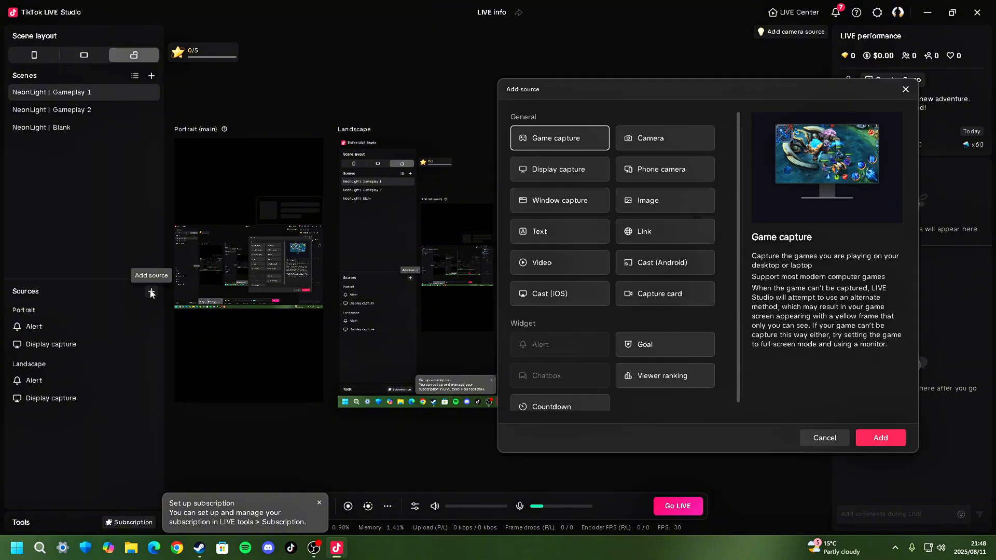
{"action": "left_click", "coordinate": [573, 232]}
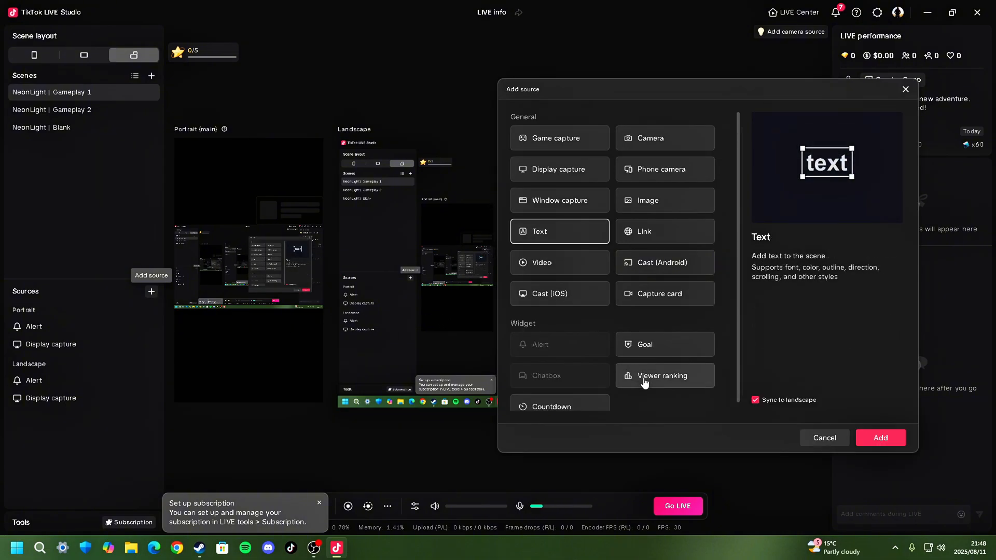
{"action": "scroll", "coordinate": [560, 333], "scroll_direction": "down", "scroll_amount": 1}
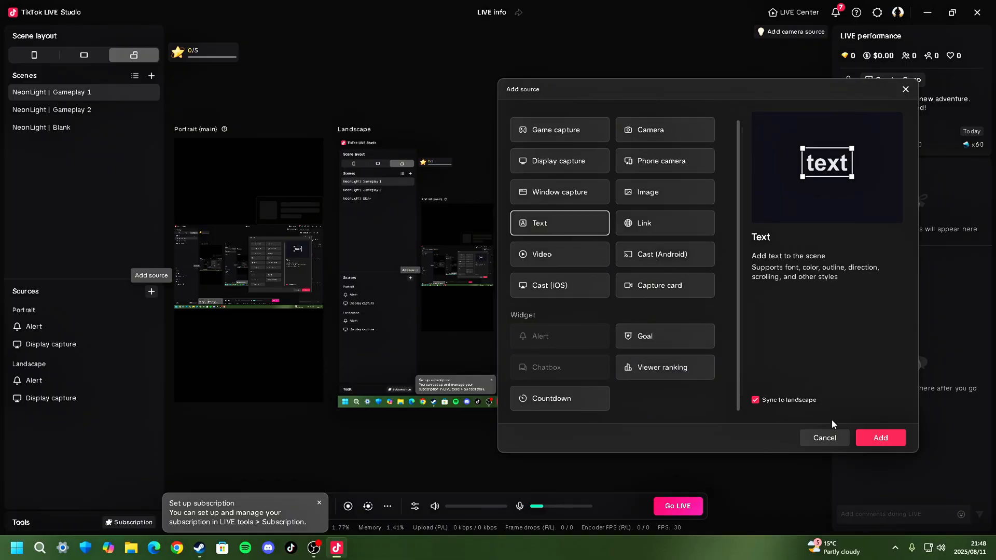
{"action": "left_click", "coordinate": [878, 439]}
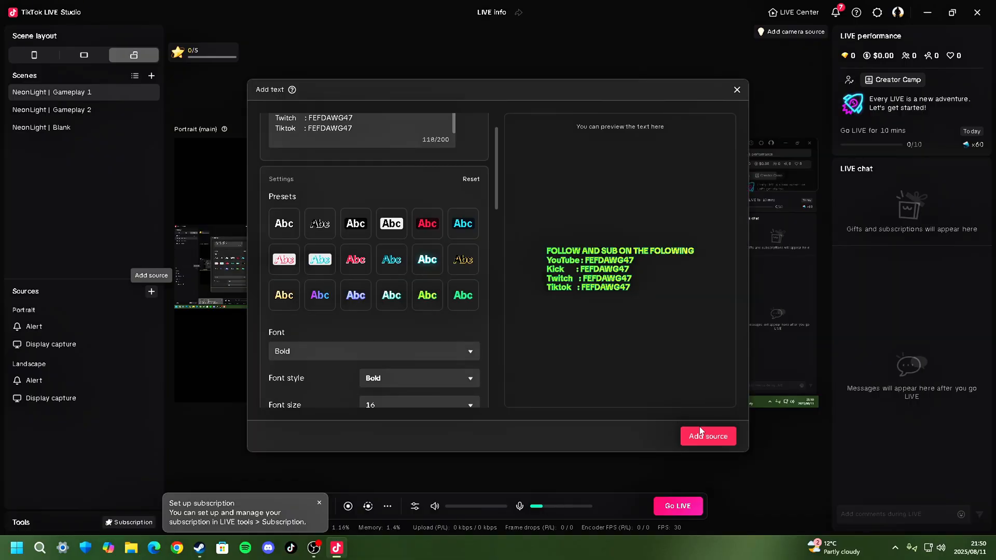
{"action": "left_click", "coordinate": [708, 437]}
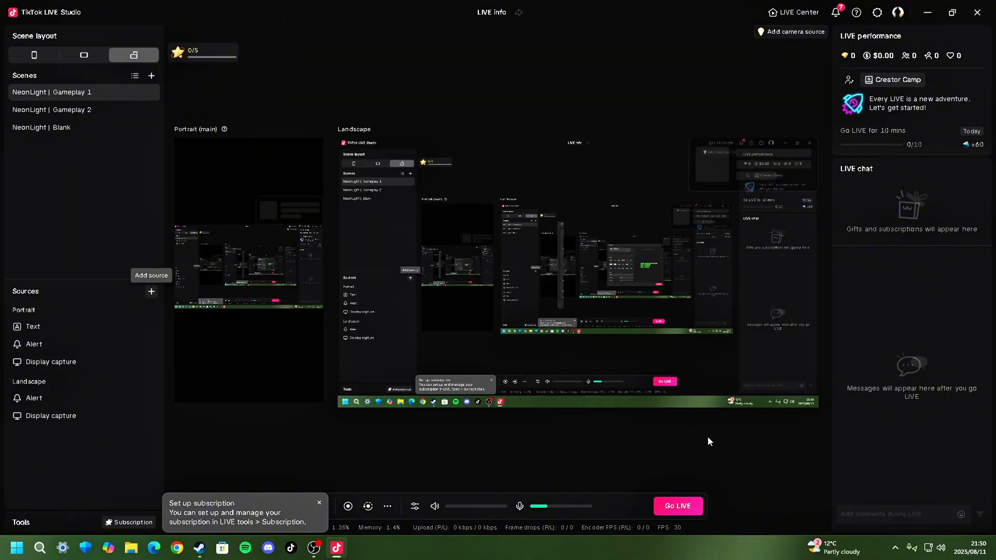
Step: Delete the landscape copy of the text source, keeping only the portrait one
{"action": "left_click", "coordinate": [606, 278]}
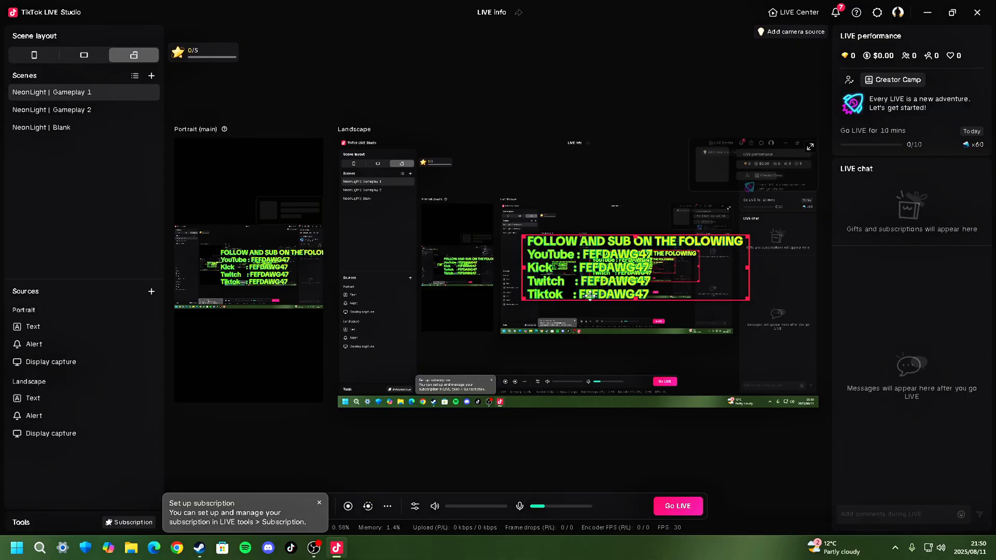
{"action": "left_click", "coordinate": [259, 332]}
{"action": "left_click", "coordinate": [449, 336]}
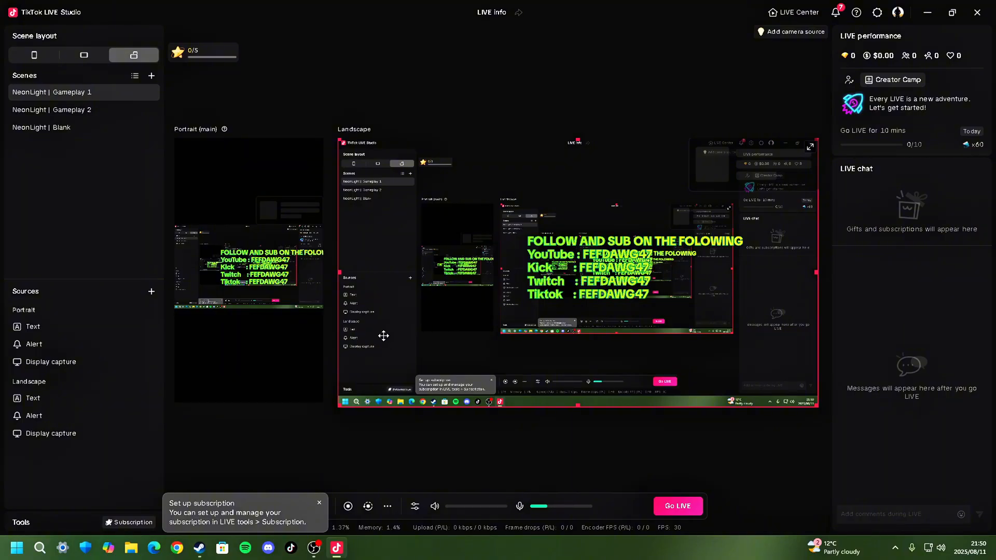
{"action": "left_click", "coordinate": [45, 399]}
{"action": "right_click", "coordinate": [45, 400]}
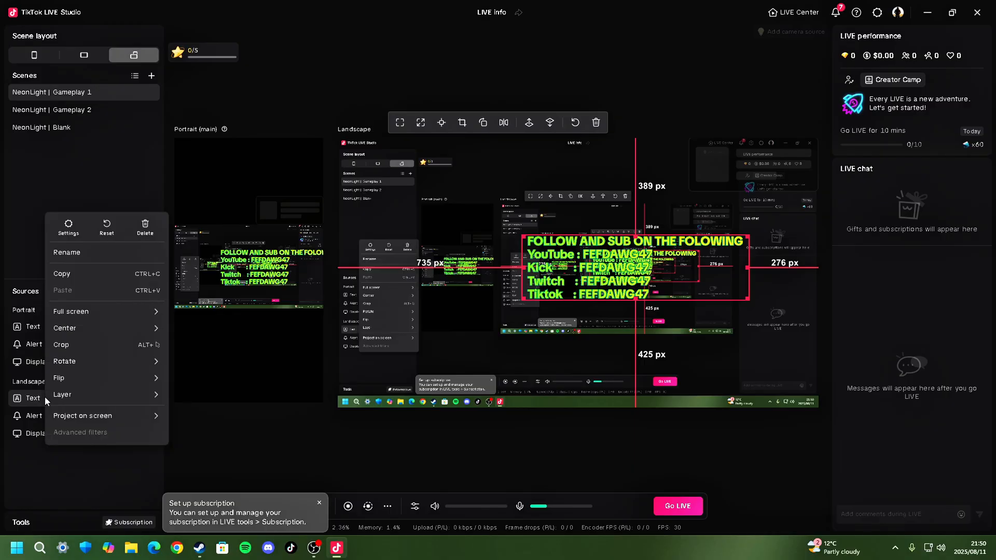
{"action": "left_click", "coordinate": [142, 232]}
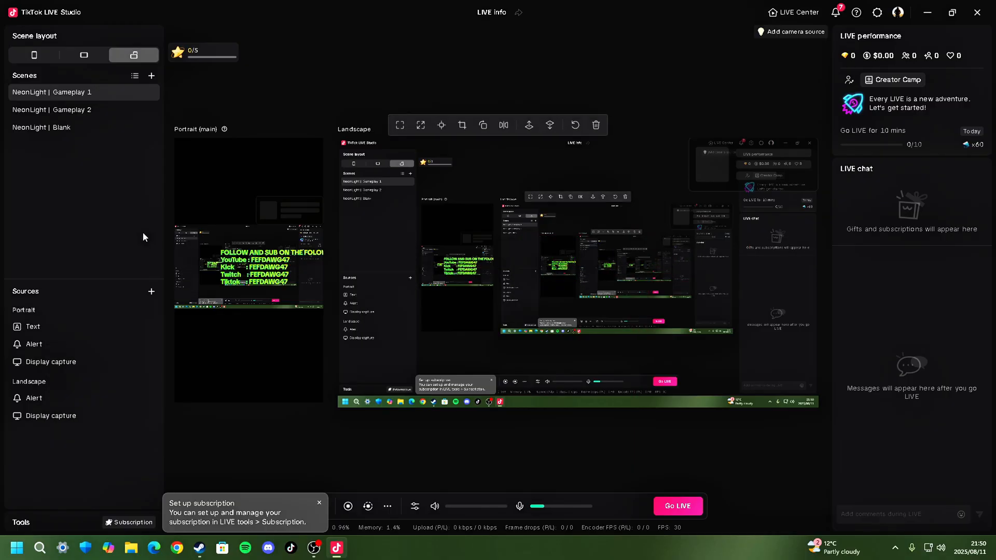
Step: Move the portrait text above the Alert, centred about 85 px from each side edge and 164 px from the canvas's upper edge
{"action": "left_click", "coordinate": [261, 267]}
{"action": "left_click_drag", "start_coordinate": [286, 270], "coordinate": [255, 181]}
{"action": "left_click", "coordinate": [256, 444]}
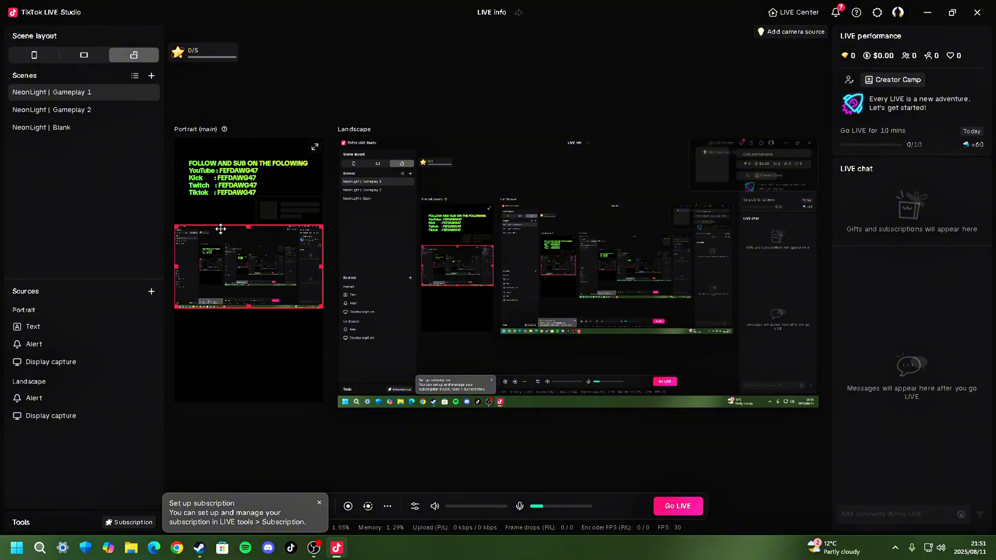
{"action": "left_click", "coordinate": [228, 180]}
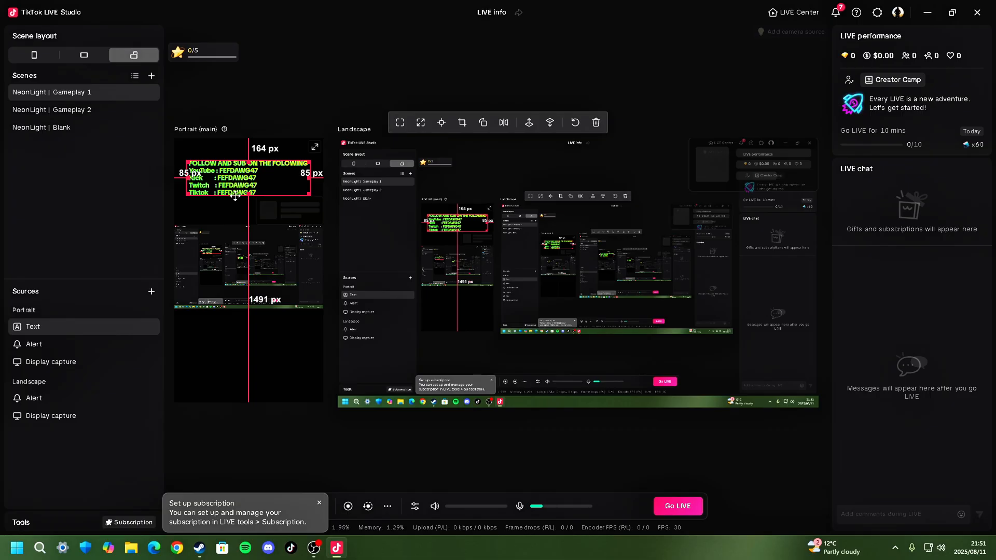
Step: Indent the YouTube, Kick, Twitch and Tiktok lines of the portrait text so they sit centred under the heading, and apply the change
{"action": "mouse_move", "coordinate": [133, 333]}
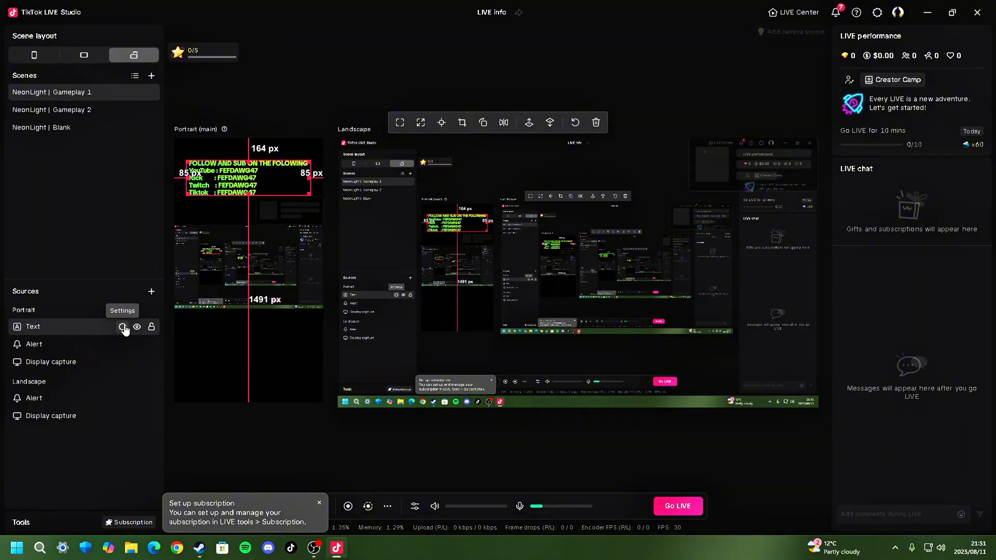
{"action": "left_click", "coordinate": [123, 328]}
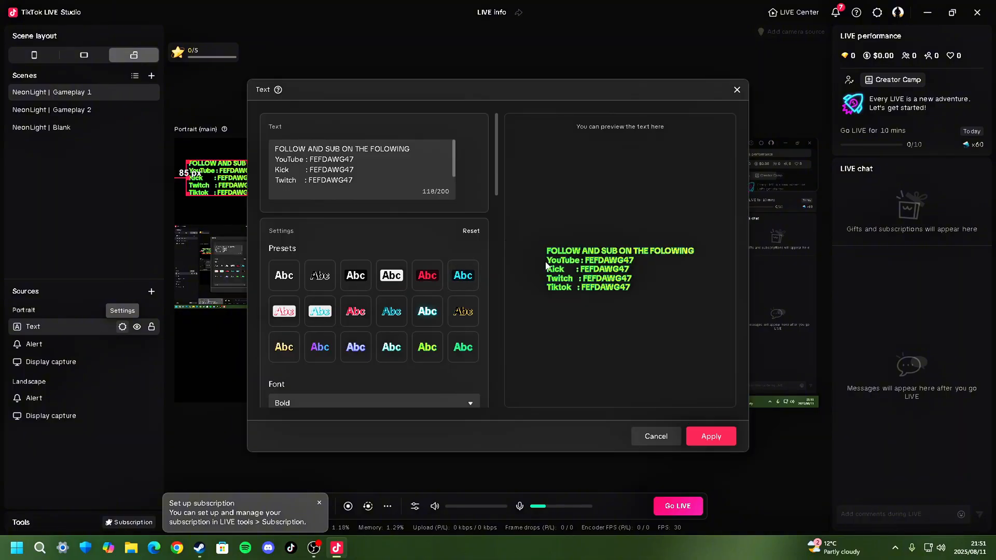
{"action": "left_click", "coordinate": [280, 160]}
{"action": "left_click", "coordinate": [275, 158]}
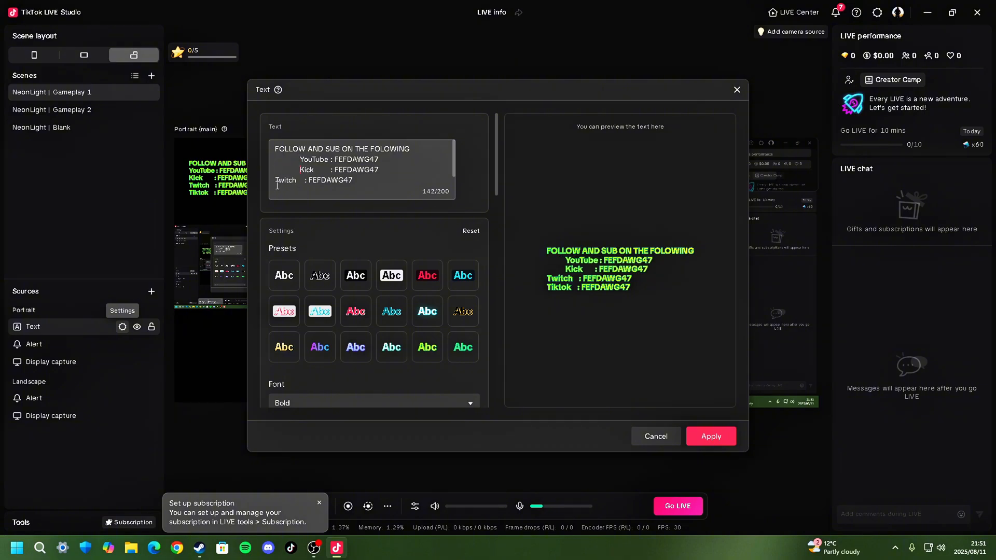
{"action": "left_click", "coordinate": [277, 184]}
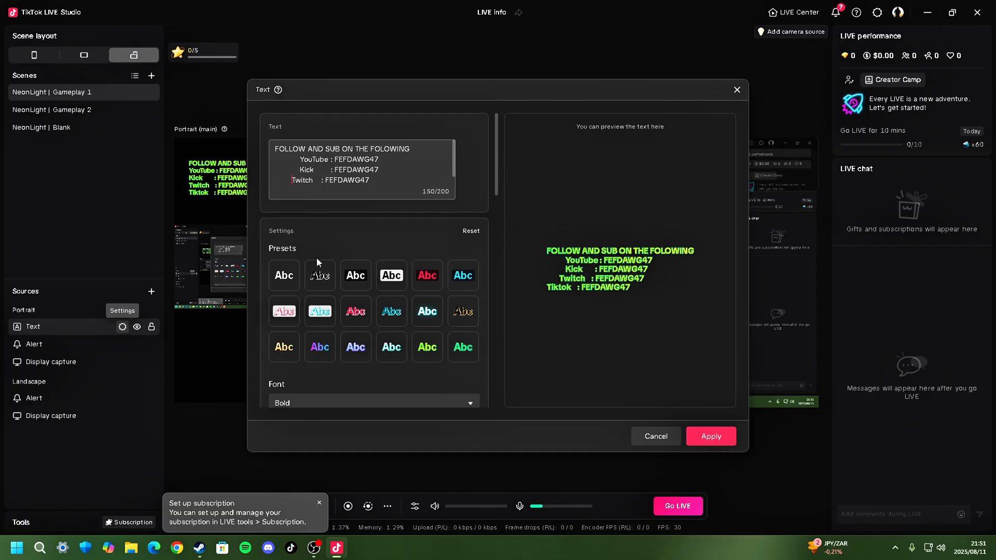
{"action": "scroll", "coordinate": [324, 188], "scroll_direction": "down", "scroll_amount": 1}
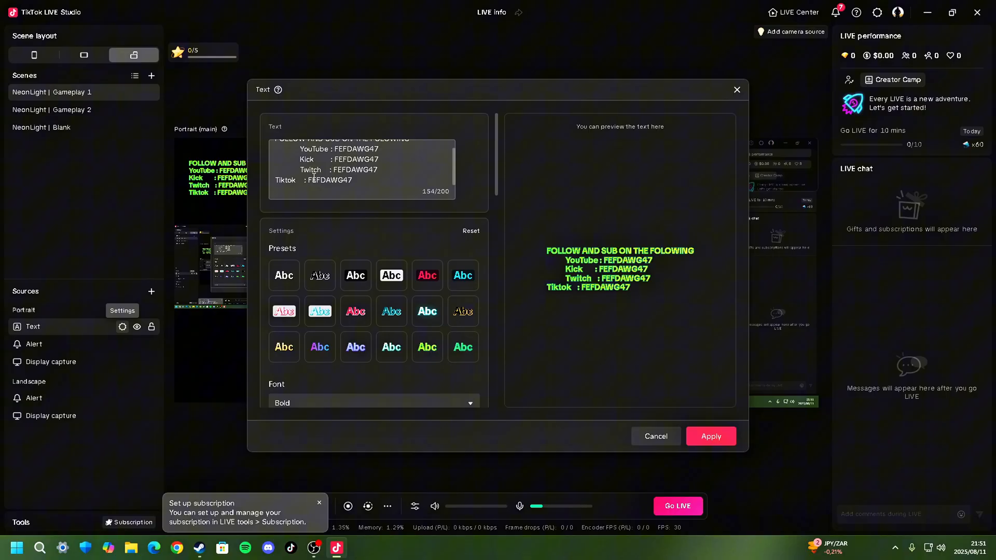
{"action": "left_click", "coordinate": [277, 180]}
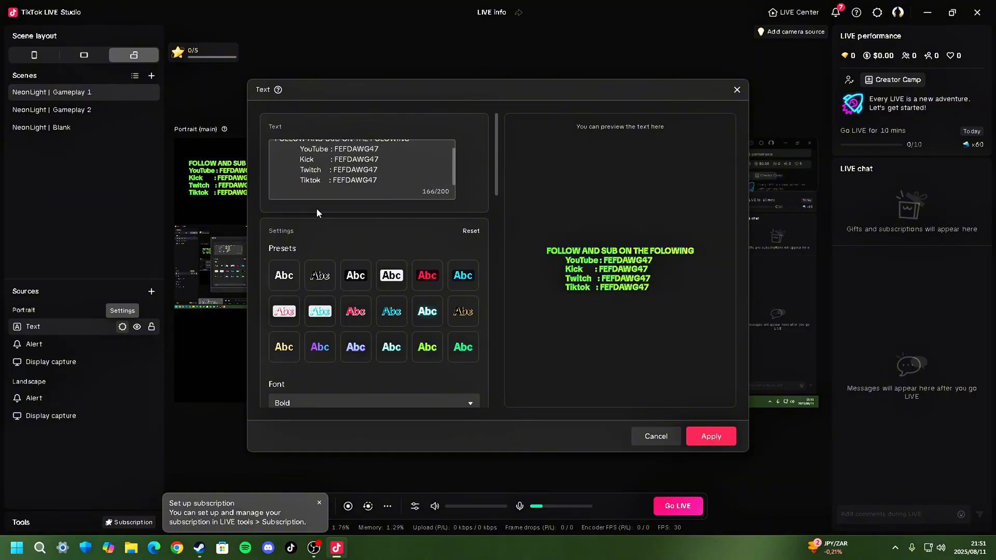
{"action": "scroll", "coordinate": [363, 182], "scroll_direction": "up", "scroll_amount": 1}
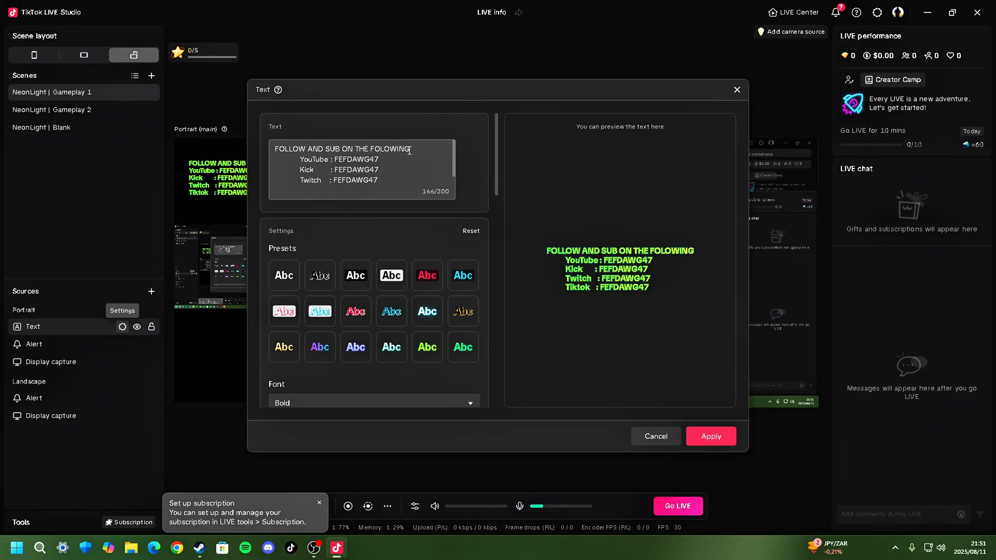
{"action": "left_click_drag", "start_coordinate": [410, 149], "coordinate": [381, 148]}
{"action": "left_click_drag", "start_coordinate": [274, 149], "coordinate": [293, 148]}
{"action": "left_click", "coordinate": [476, 179]}
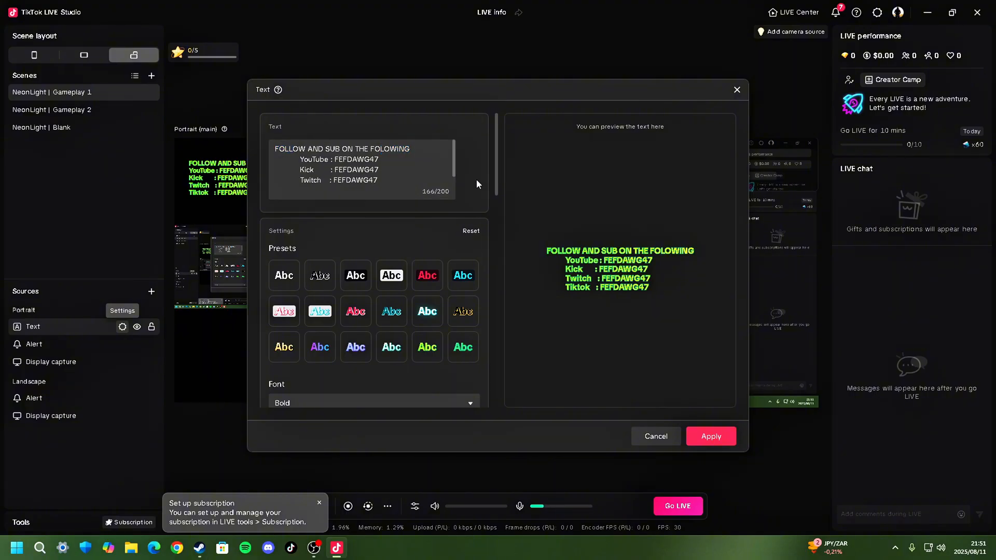
{"action": "left_click", "coordinate": [726, 436]}
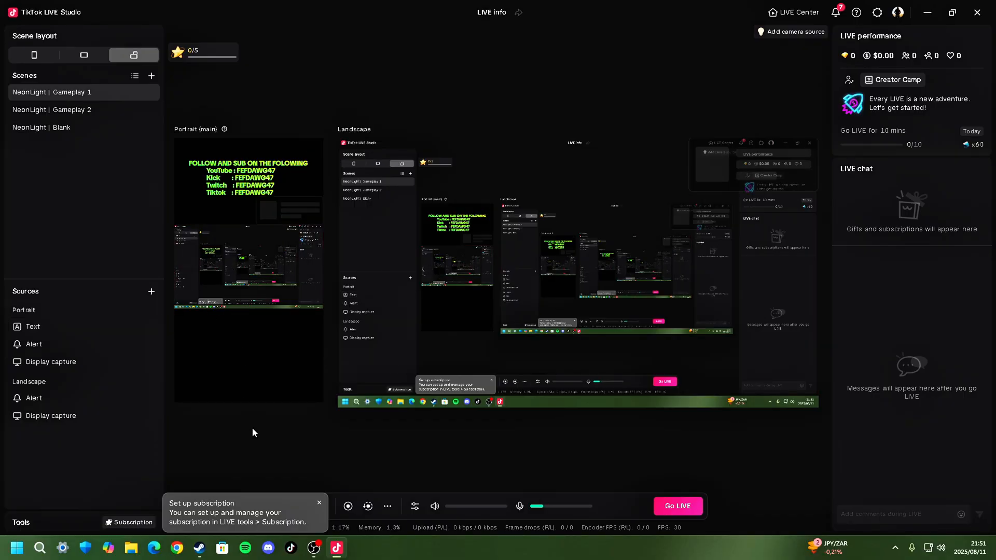
{"action": "left_click", "coordinate": [198, 184]}
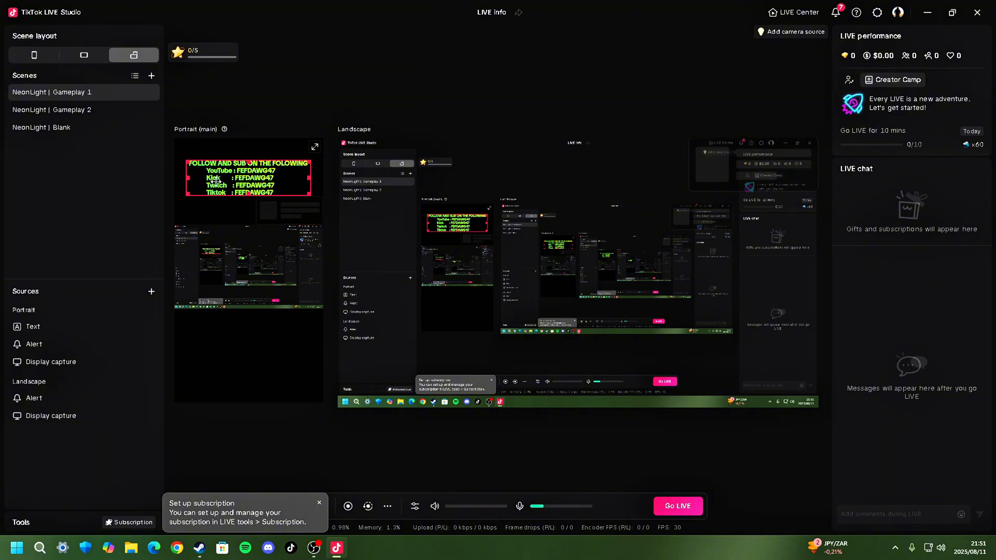
{"action": "left_click", "coordinate": [205, 198]}
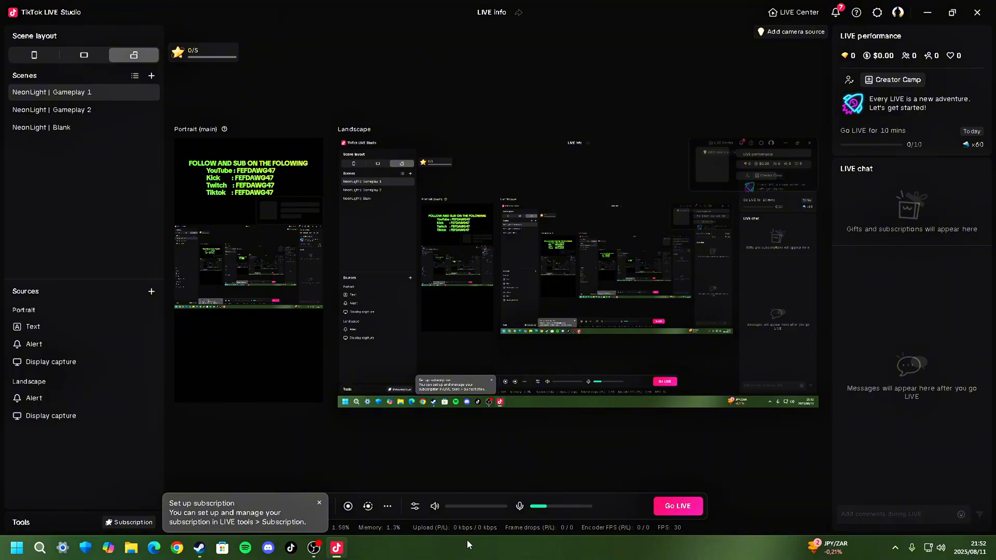
Step: Dismiss the subscription setup tip and return to the scene layout with its scenes and sources
{"action": "left_click", "coordinate": [264, 515]}
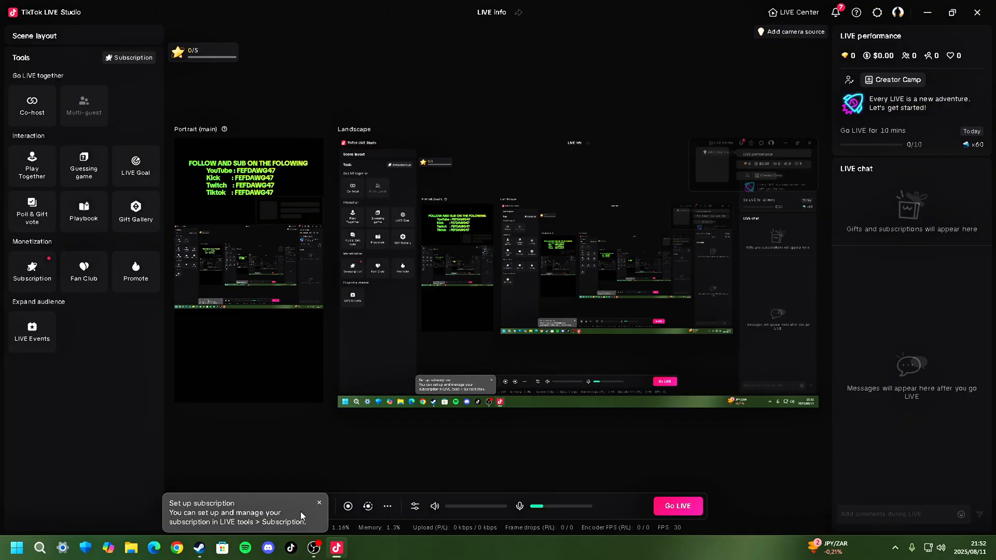
{"action": "left_click", "coordinate": [319, 503]}
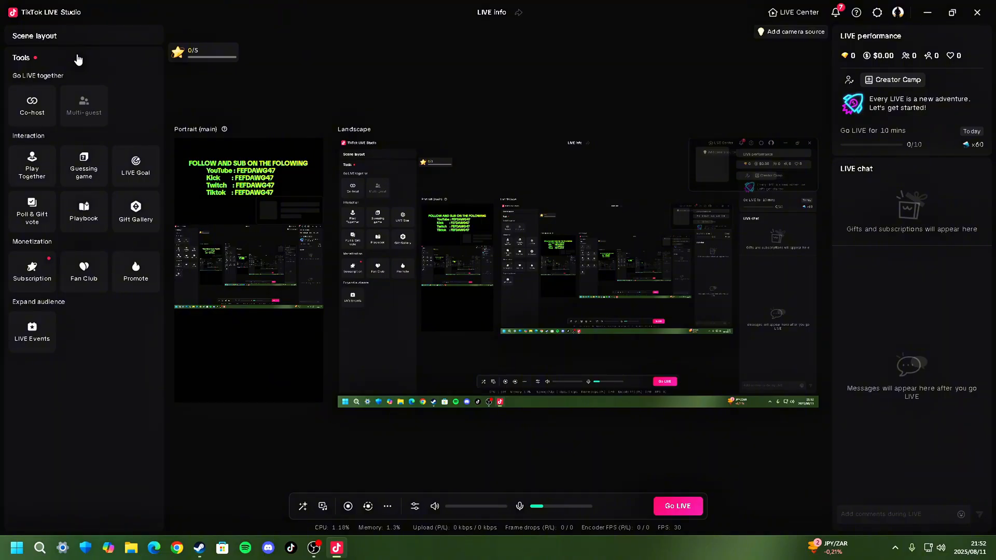
{"action": "left_click", "coordinate": [76, 39]}
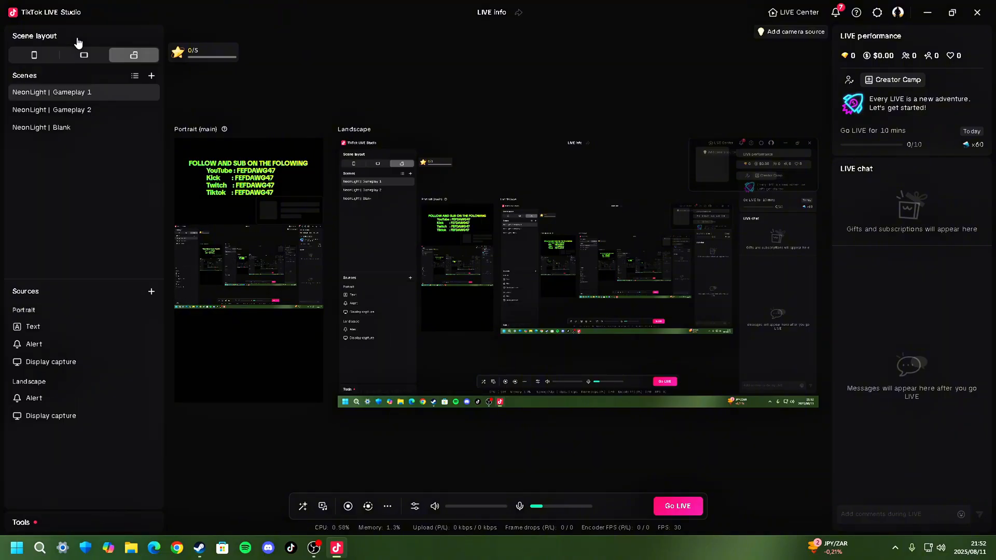
Step: Open the pre-stream LIVE settings and review the LIVE title, About me text, video settings and subscription options
{"action": "left_click", "coordinate": [673, 505]}
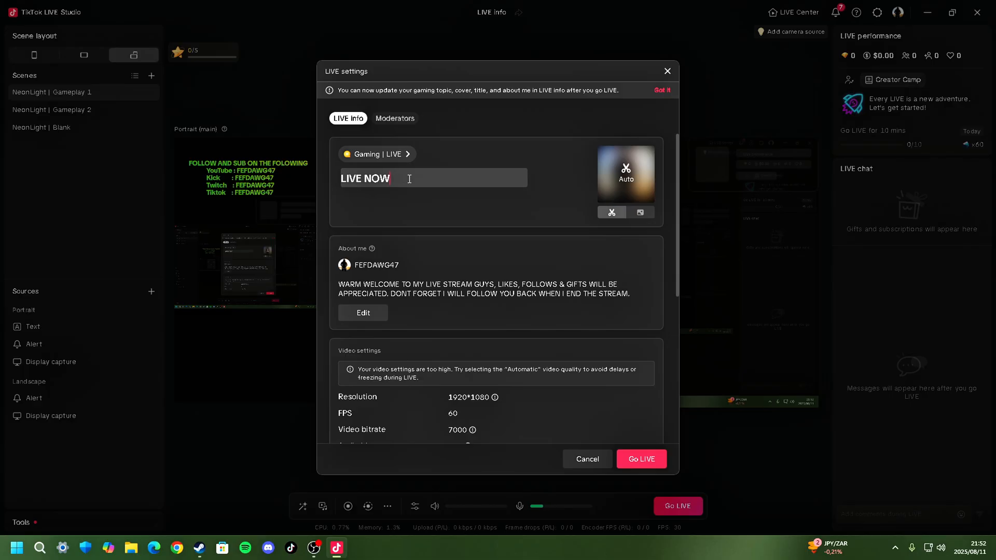
{"action": "left_click", "coordinate": [394, 200]}
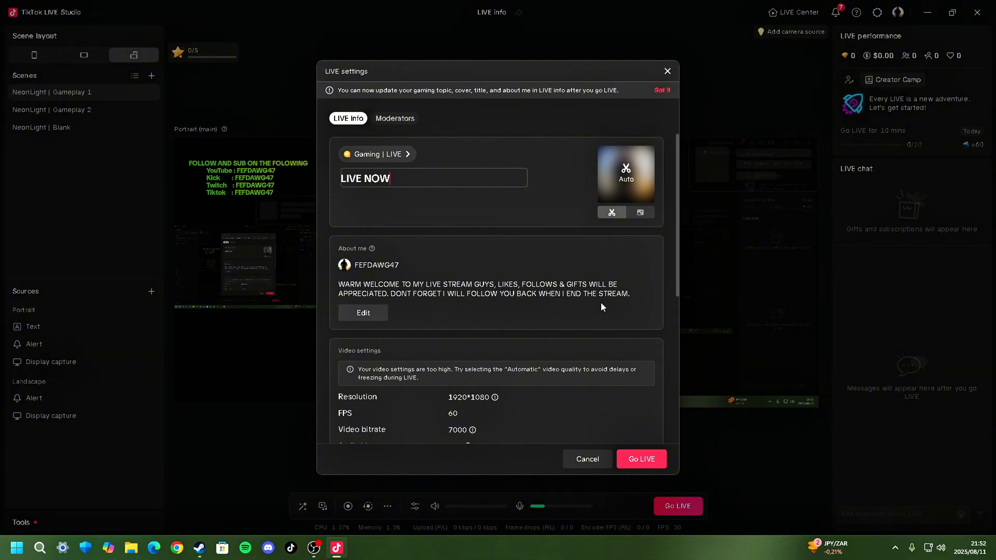
{"action": "scroll", "coordinate": [379, 228], "scroll_direction": "down", "scroll_amount": 1}
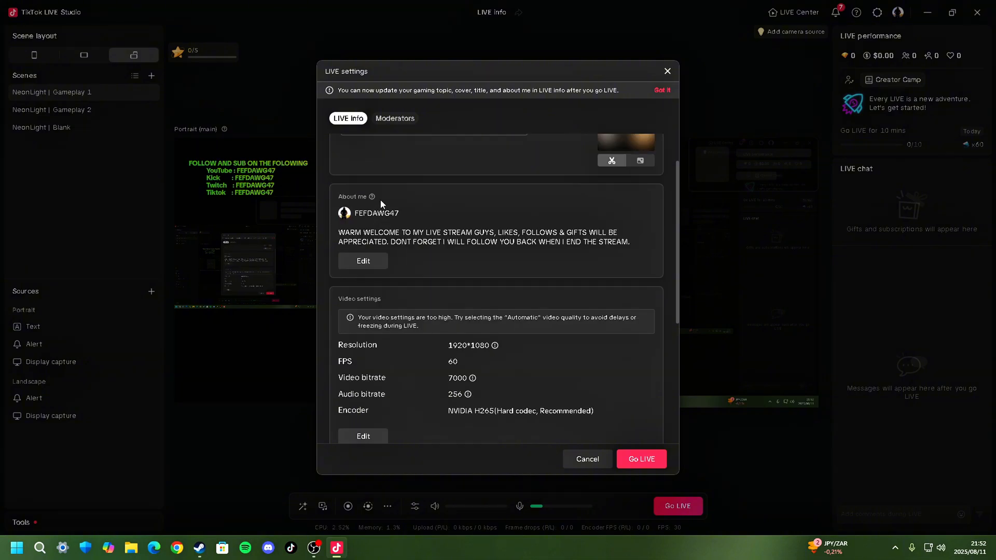
{"action": "scroll", "coordinate": [384, 208], "scroll_direction": "down", "scroll_amount": 1}
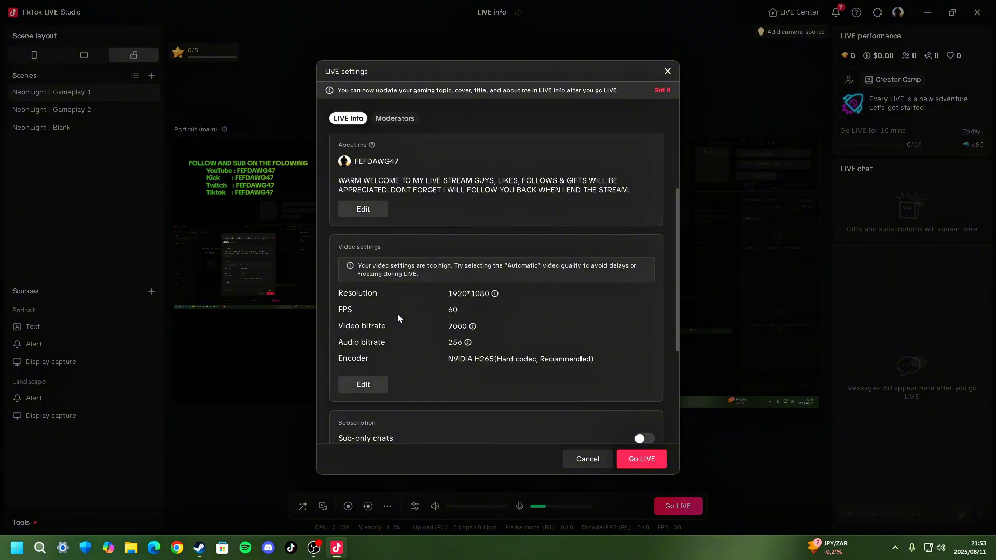
{"action": "scroll", "coordinate": [392, 340], "scroll_direction": "down", "scroll_amount": 2}
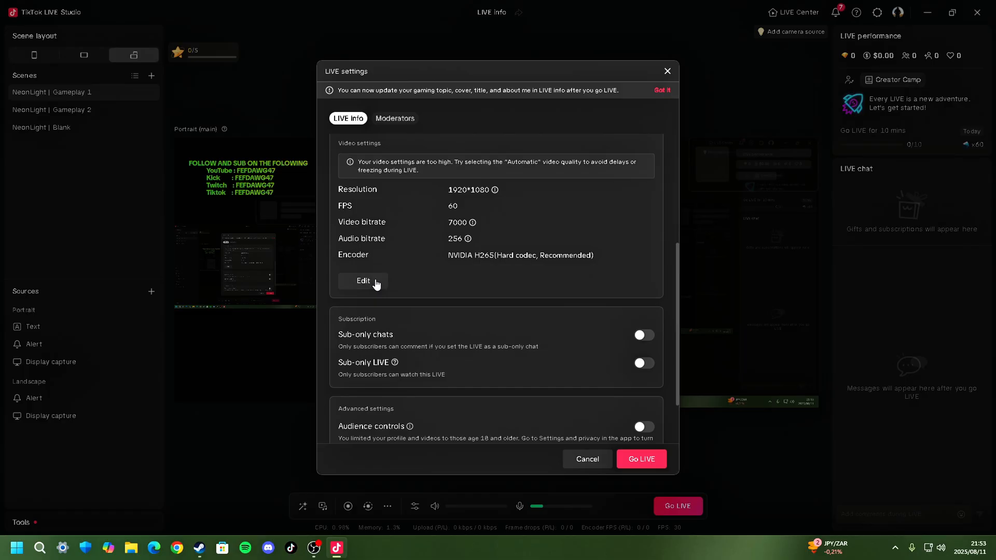
Step: Check the encoder choice and advanced settings under LIVE quality, keep NVIDIA H265, and return to the LIVE settings
{"action": "left_click", "coordinate": [374, 281]}
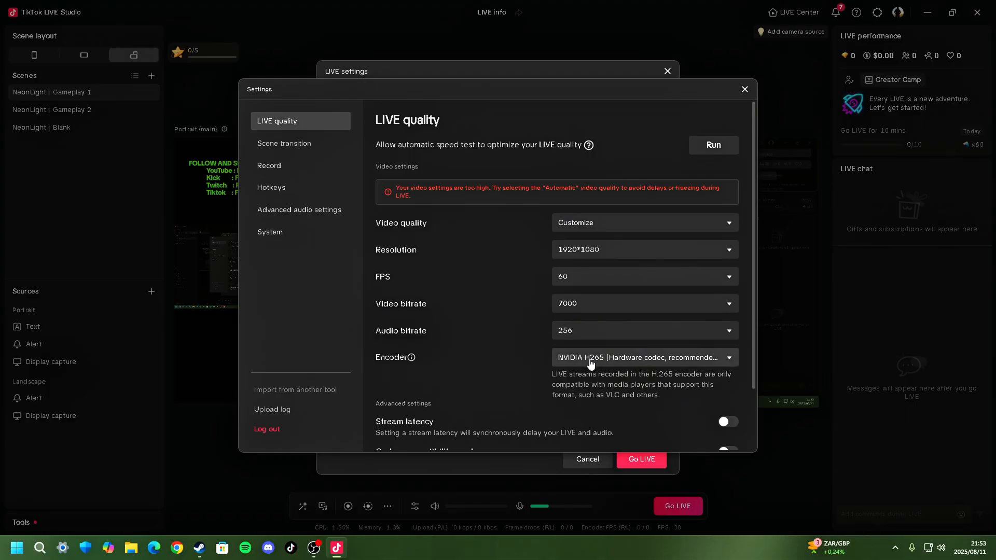
{"action": "left_click", "coordinate": [598, 362]}
{"action": "left_click", "coordinate": [599, 383]}
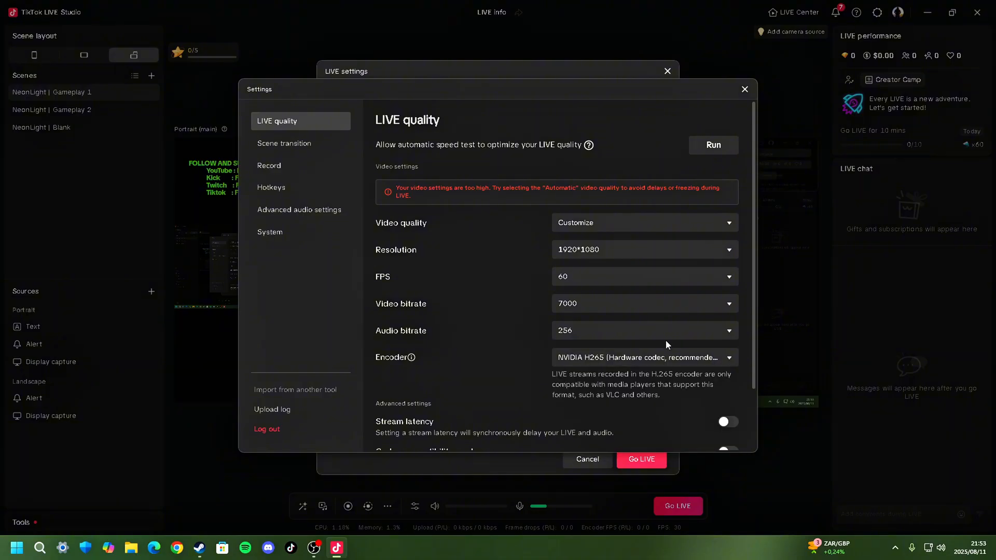
{"action": "left_click_drag", "start_coordinate": [753, 307], "coordinate": [755, 383]}
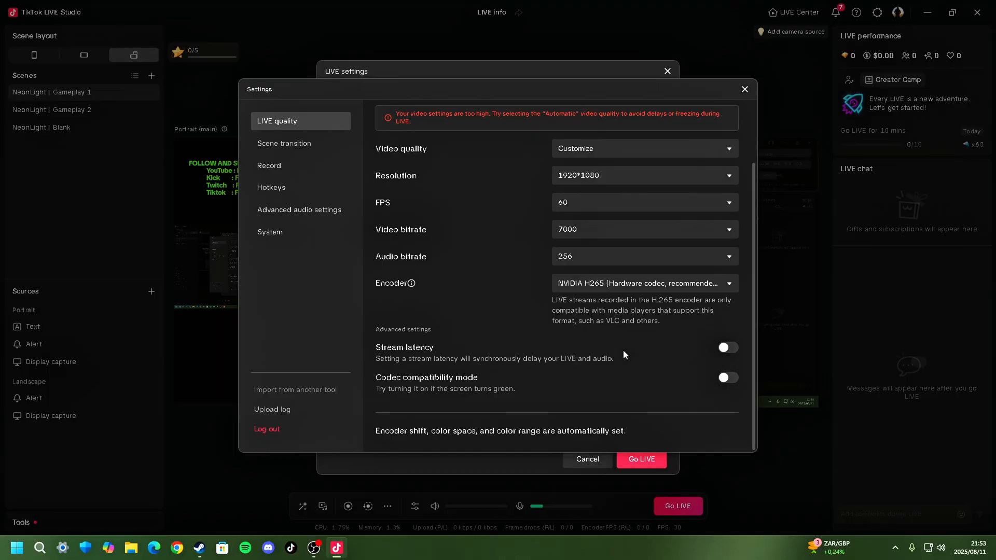
{"action": "left_click", "coordinate": [745, 89]}
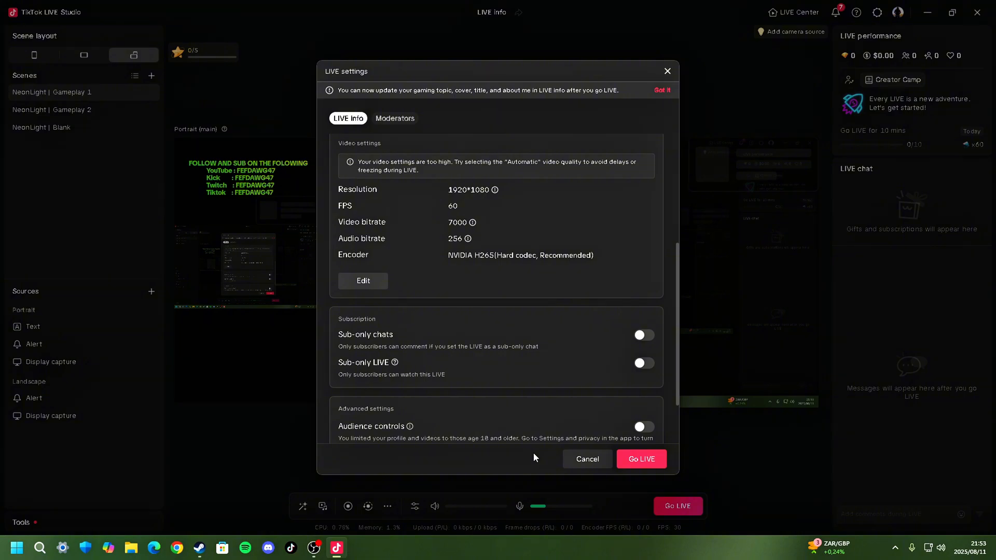
Step: Start the LIVE and close the floating chat window after checking its stream performance statistics
{"action": "left_click", "coordinate": [643, 459]}
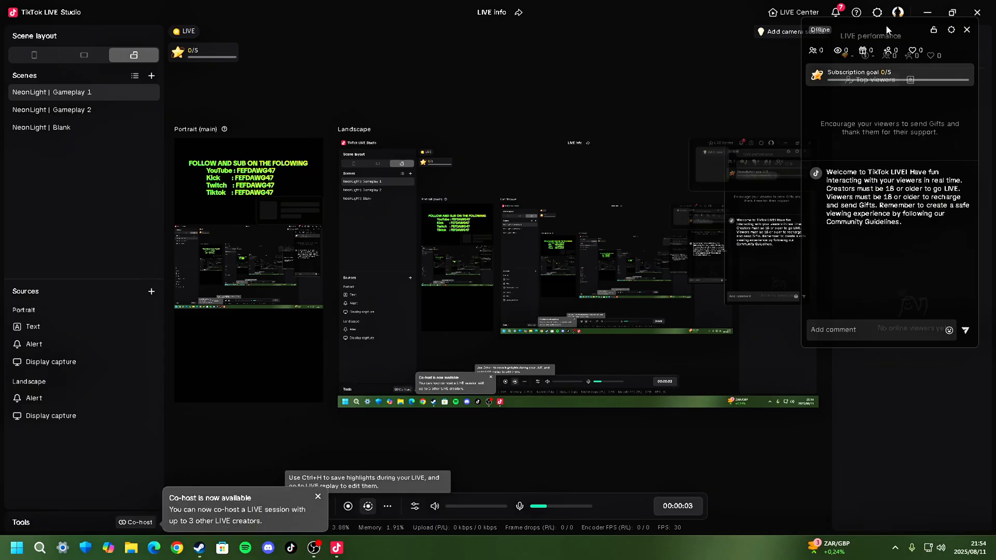
{"action": "left_click_drag", "start_coordinate": [886, 25], "coordinate": [877, 139]}
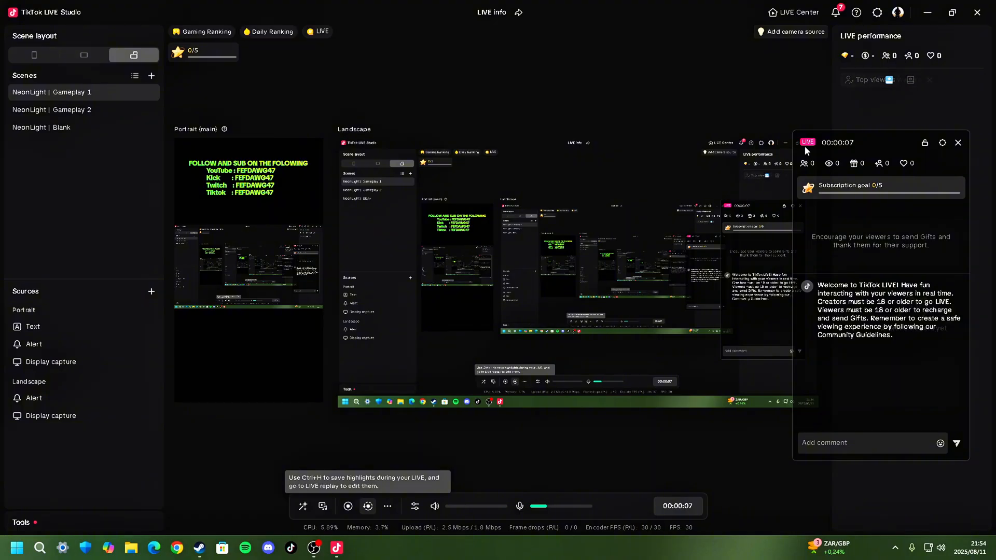
{"action": "mouse_move", "coordinate": [804, 146]}
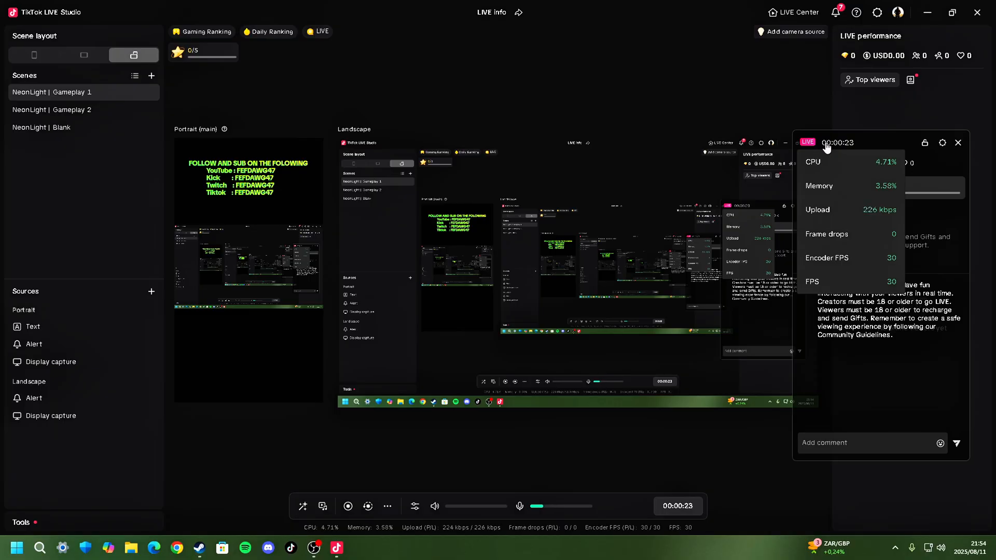
{"action": "left_click", "coordinate": [958, 143]}
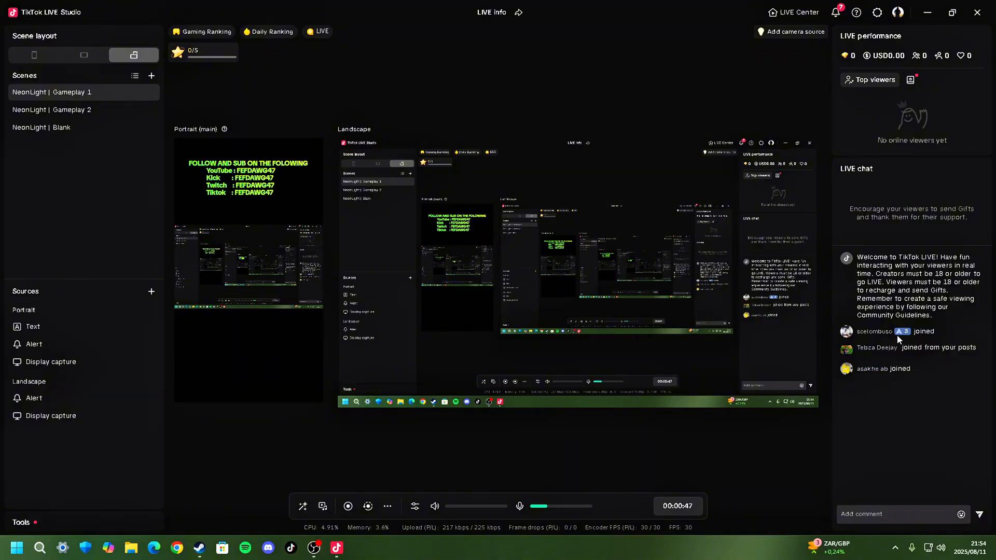
Step: Minimise the streaming window to show the desktop, and restore it
{"action": "left_click", "coordinate": [926, 12]}
{"action": "mouse_move", "coordinate": [328, 558]}
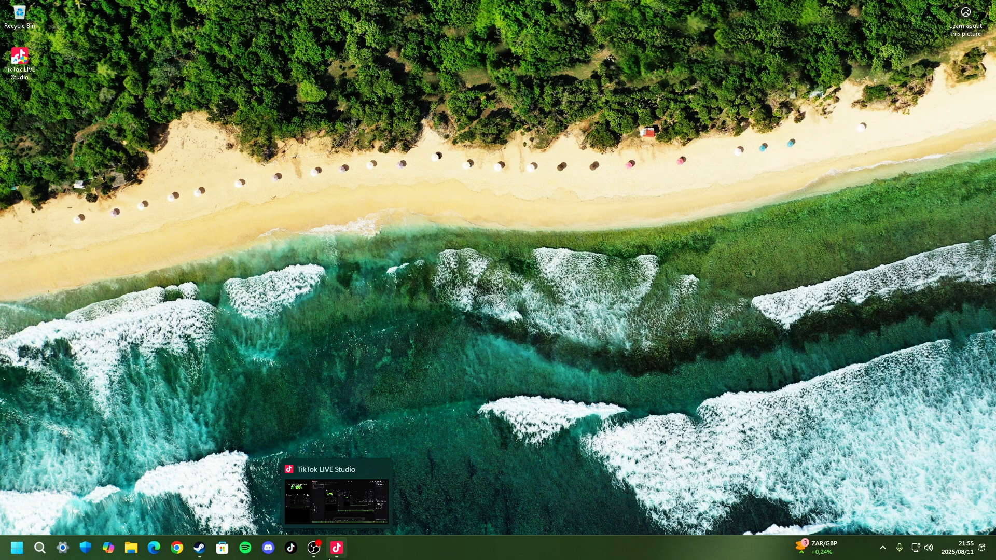
{"action": "left_click", "coordinate": [328, 558]}
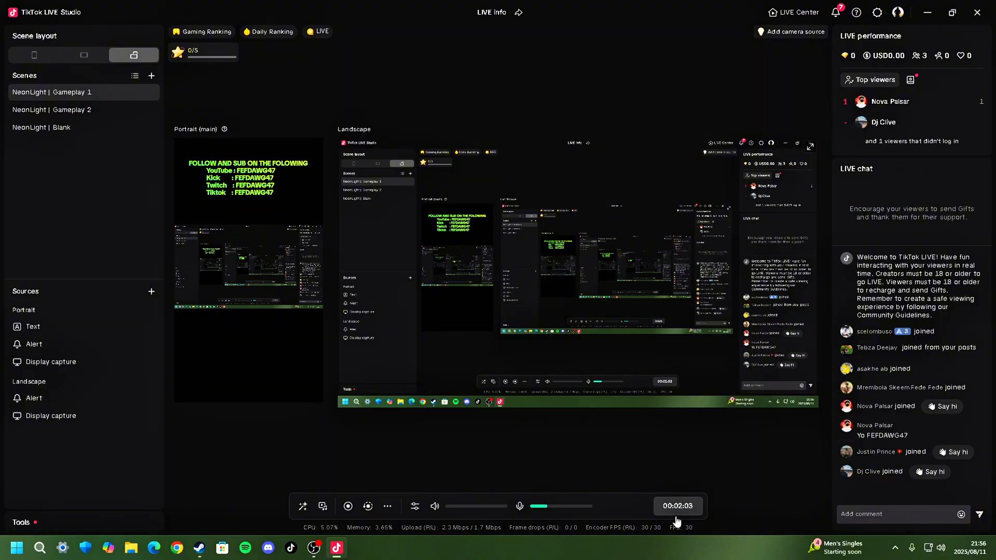
Step: End the running LIVE stream and confirm ending it now
{"action": "left_click", "coordinate": [676, 502]}
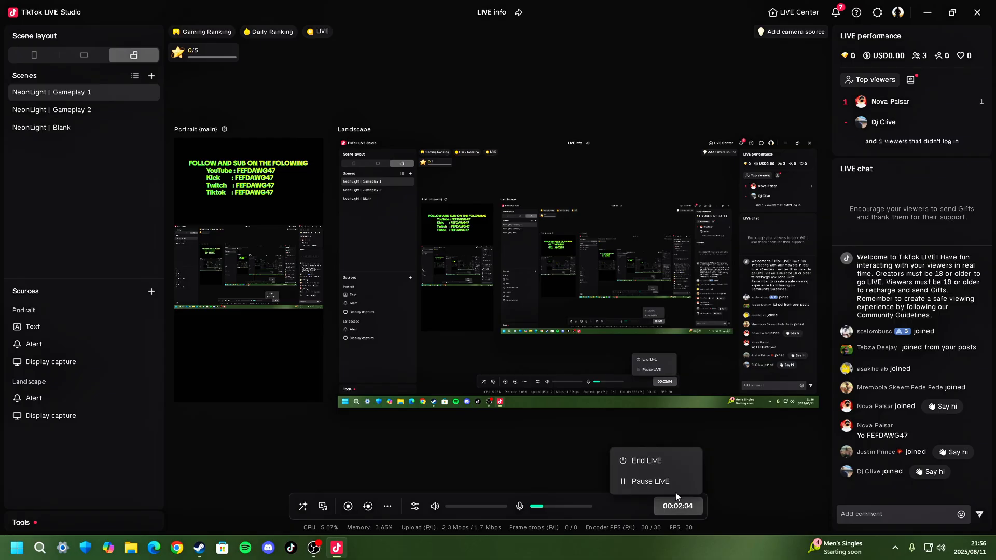
{"action": "left_click", "coordinate": [655, 460]}
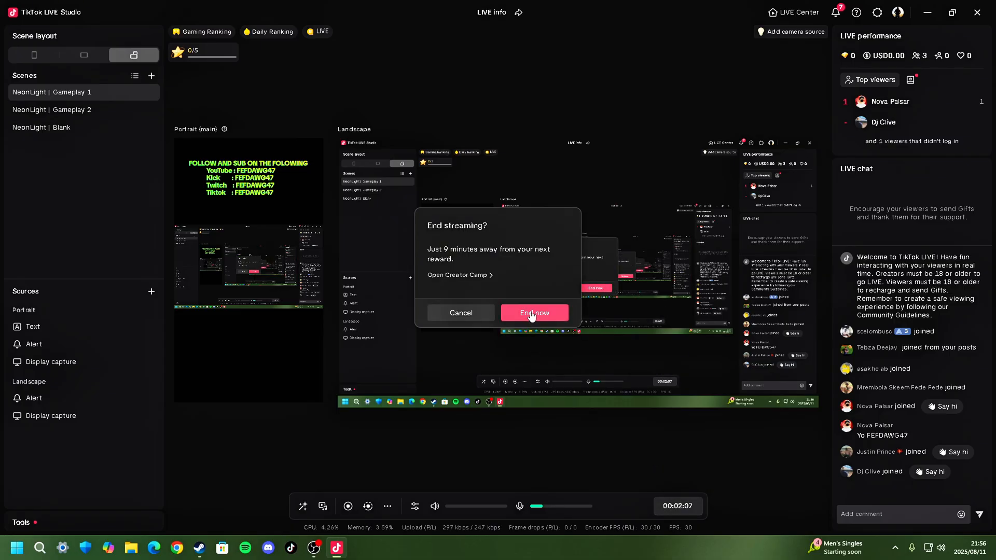
{"action": "left_click", "coordinate": [531, 320]}
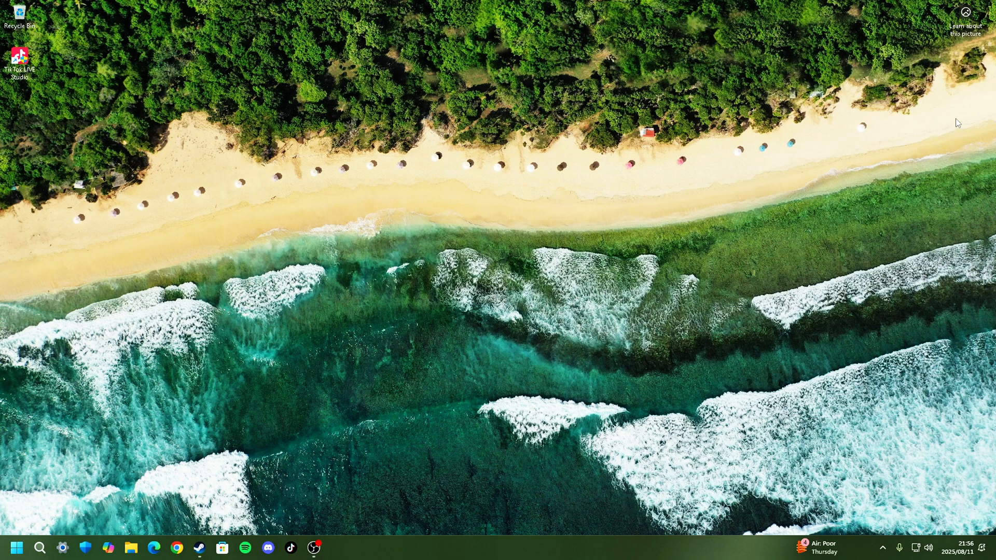
Step: Refresh the Windows desktop
{"action": "right_click", "coordinate": [477, 144]}
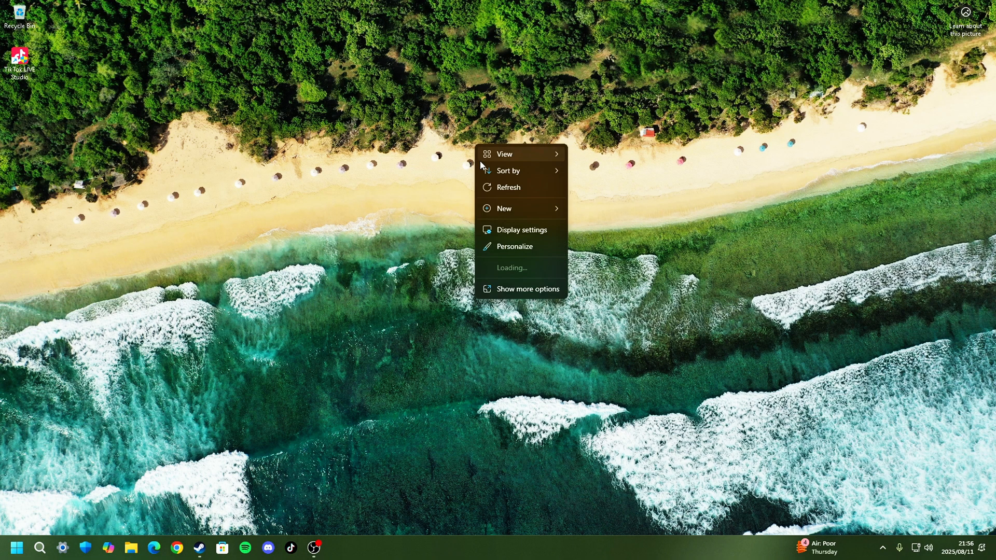
{"action": "left_click", "coordinate": [506, 189]}
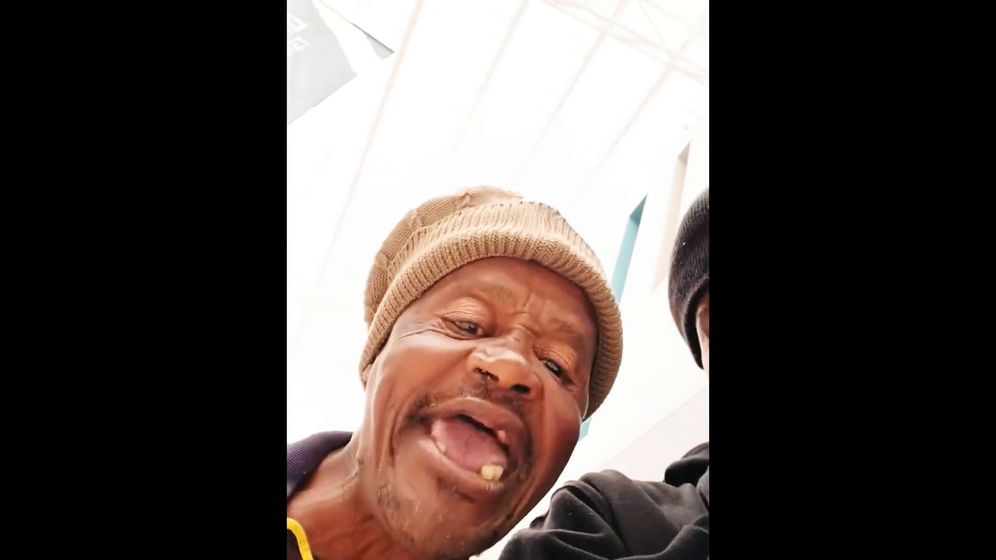